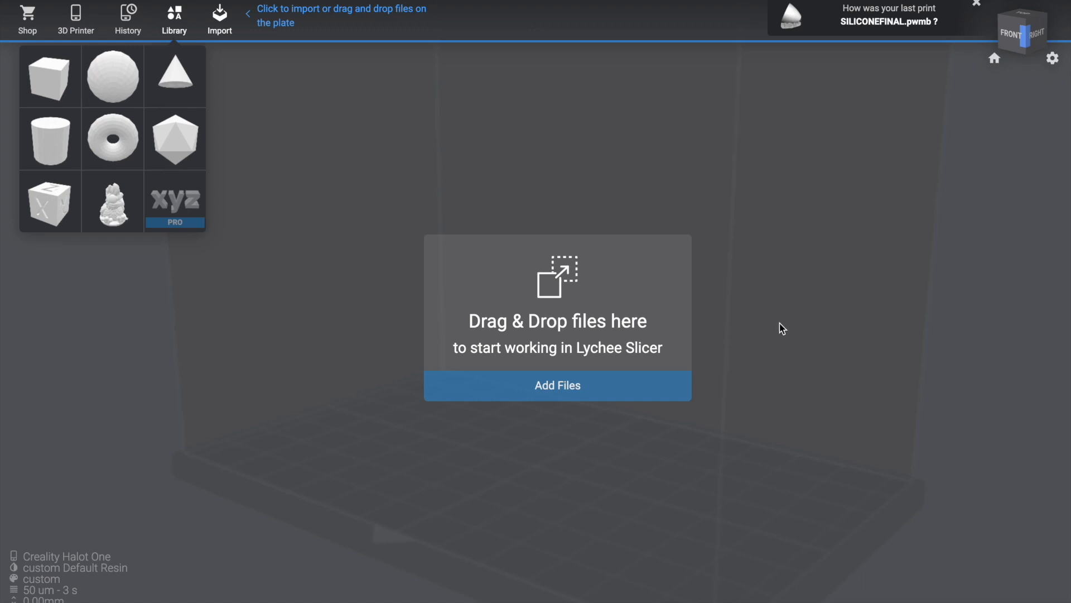
- Switch to Google Drive to view the file options for Lychee Slicer Printers.lyp and return to Lychee Slicer
key(ctrl+Left)
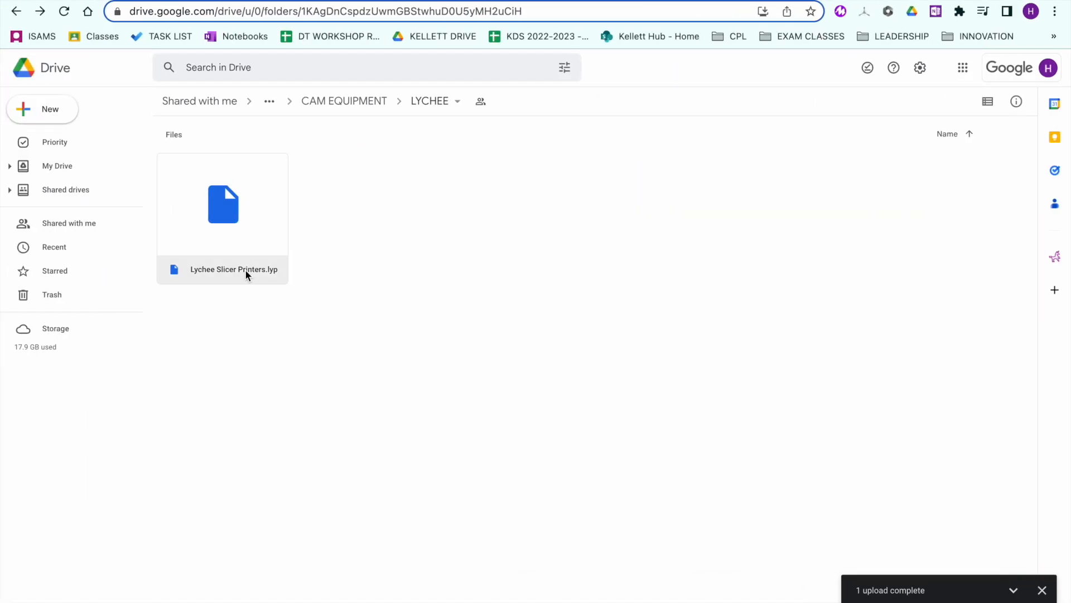
right_click(234, 211)
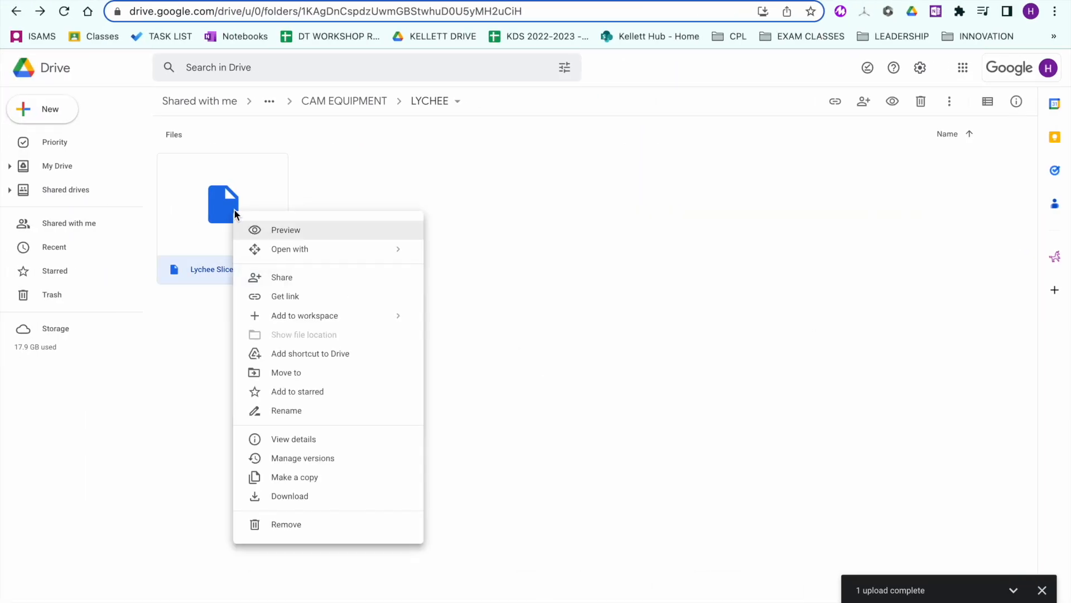
click(635, 334)
key(ctrl+Right)
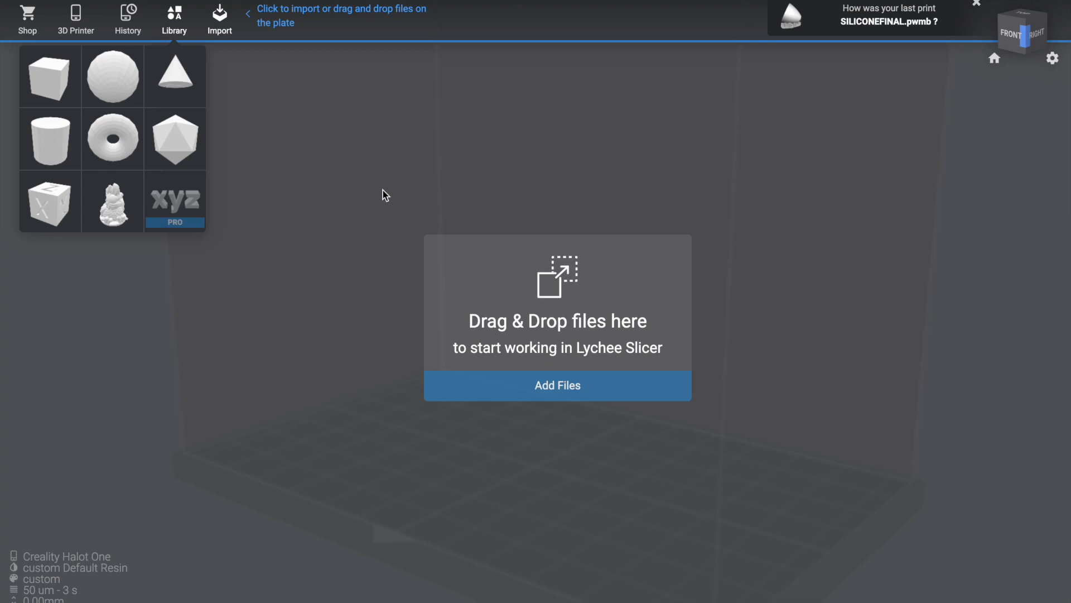
click(78, 25)
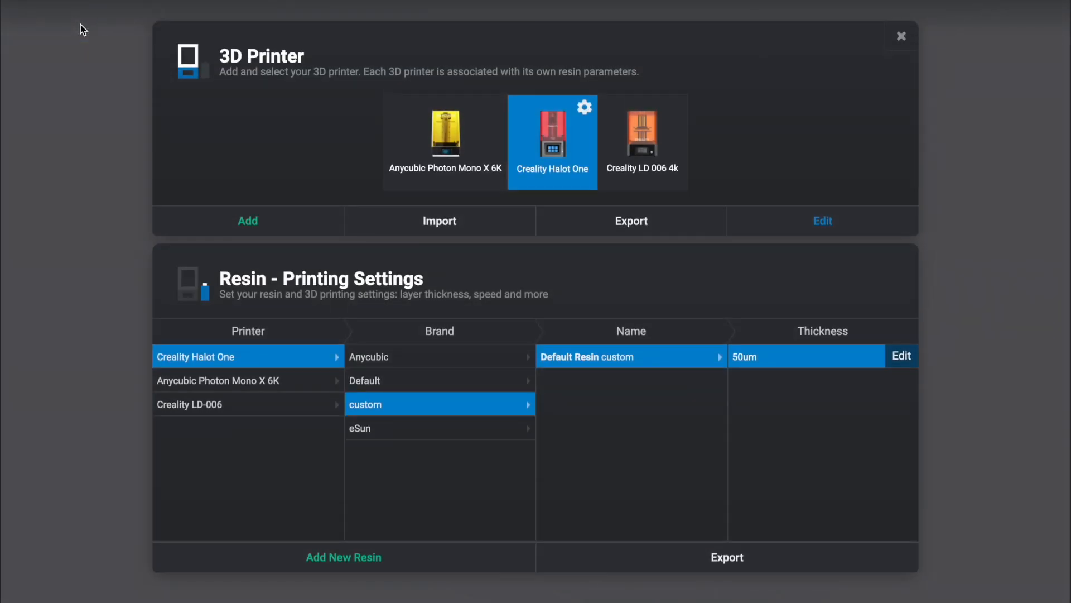
click(438, 227)
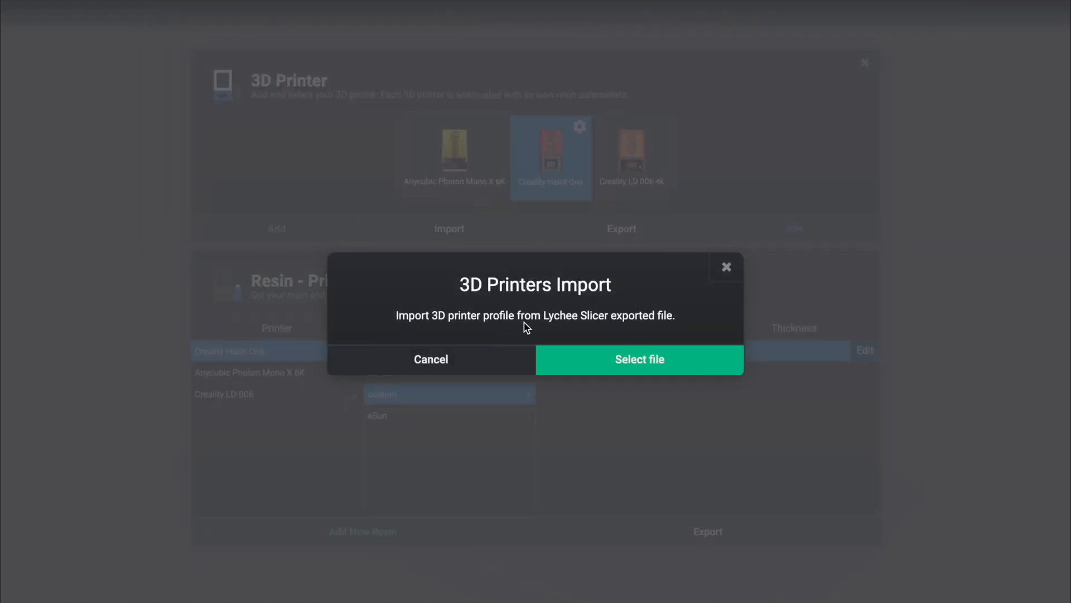
click(584, 362)
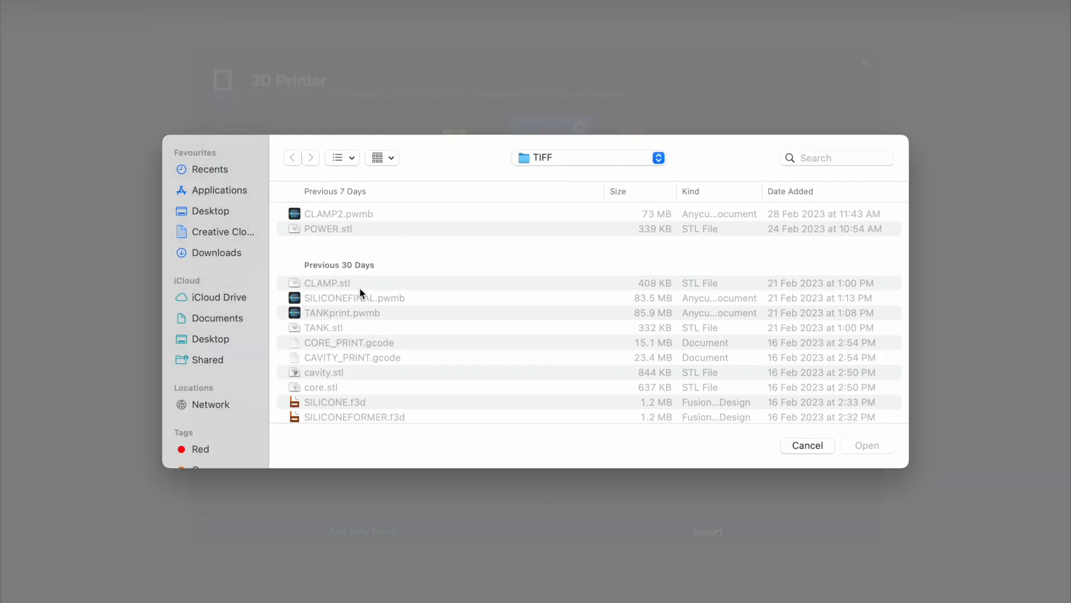
click(808, 445)
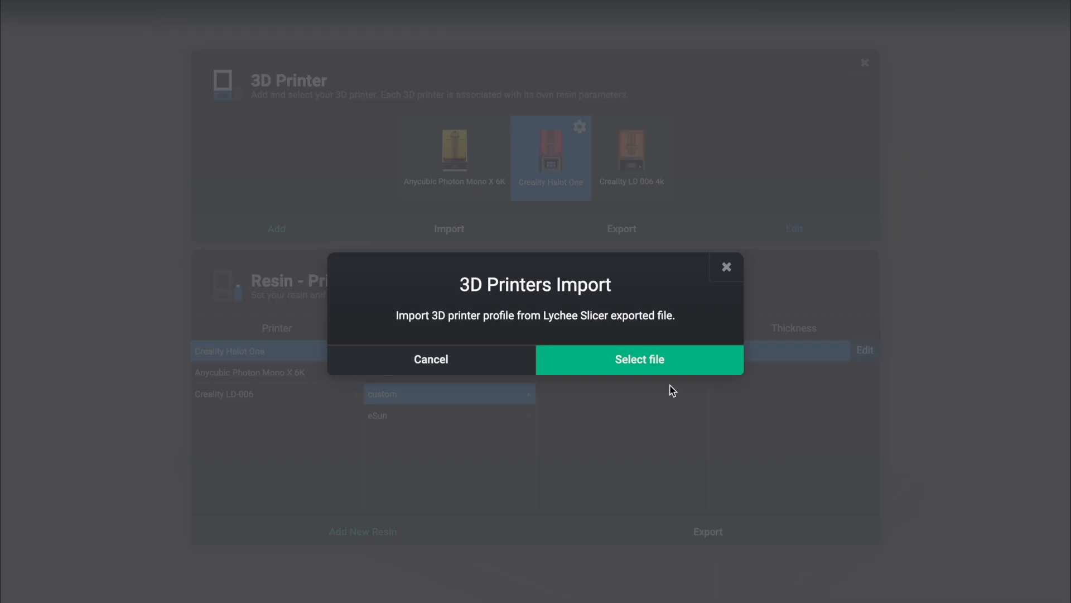
click(731, 267)
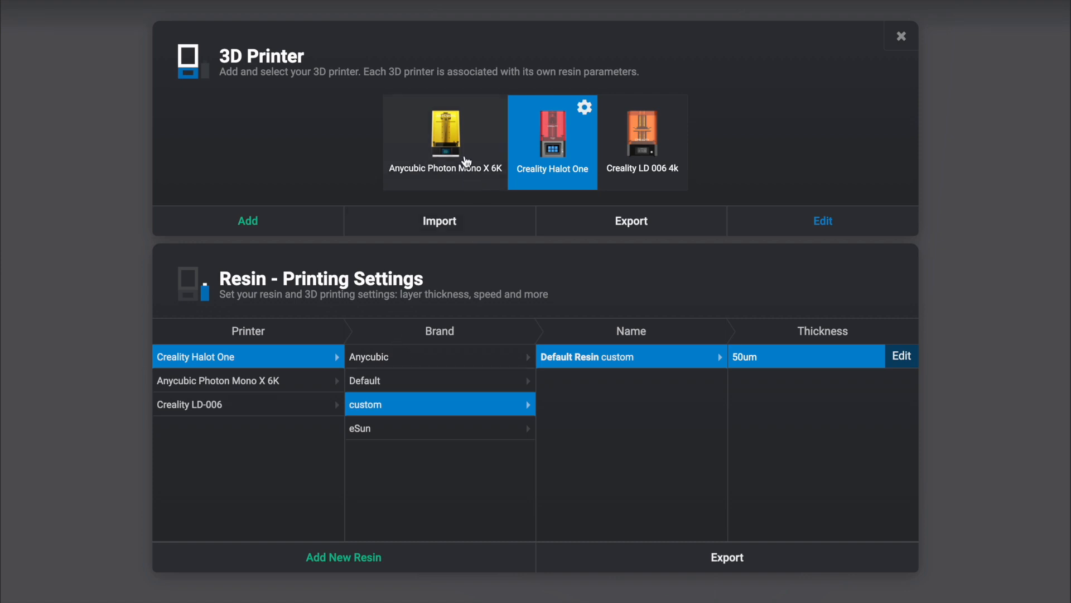
- Review the resin printing settings of the Creality LD 006 4k, Anycubic Photon Mono X 6K and Creality Halot One printers
click(668, 158)
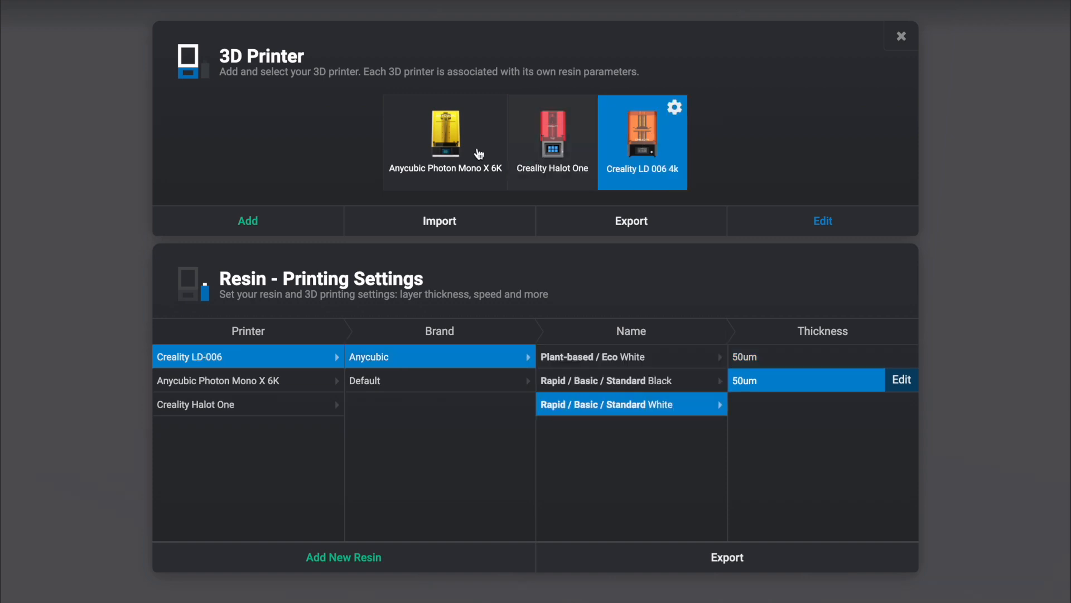
click(451, 154)
click(567, 158)
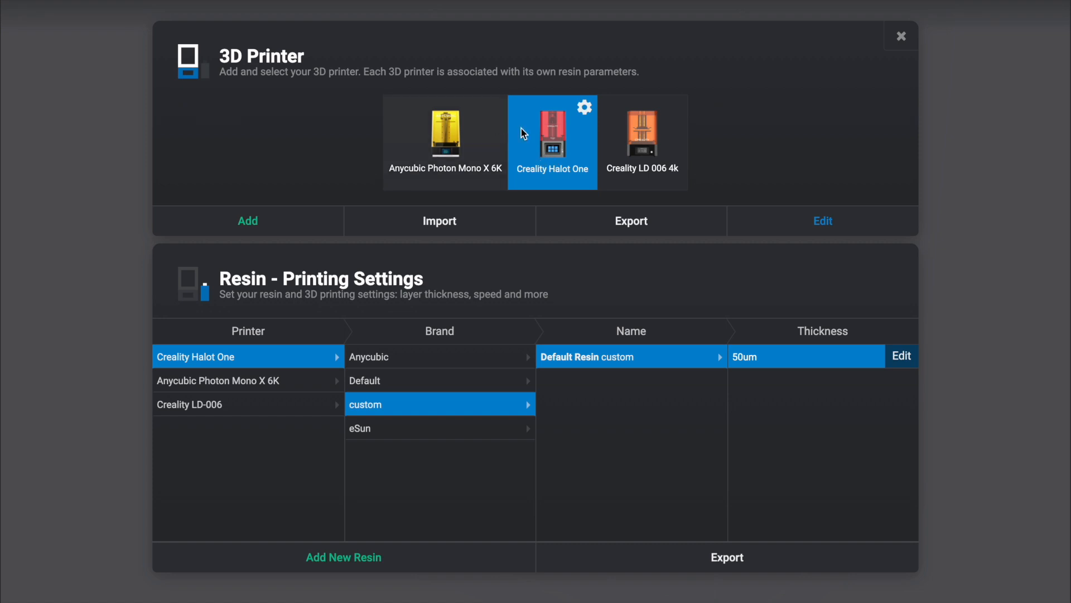
click(901, 37)
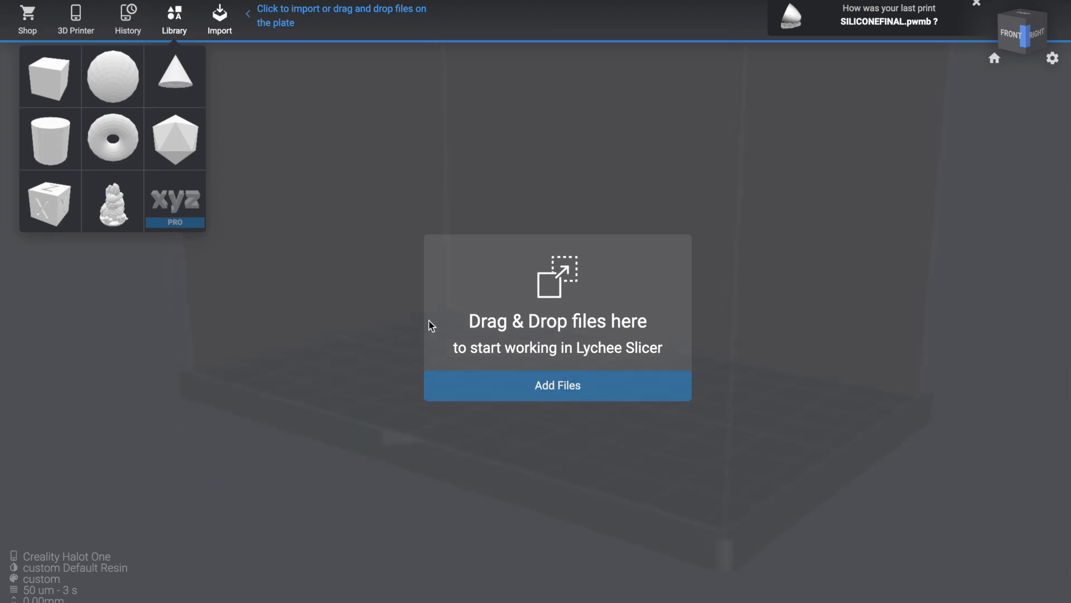
click(76, 20)
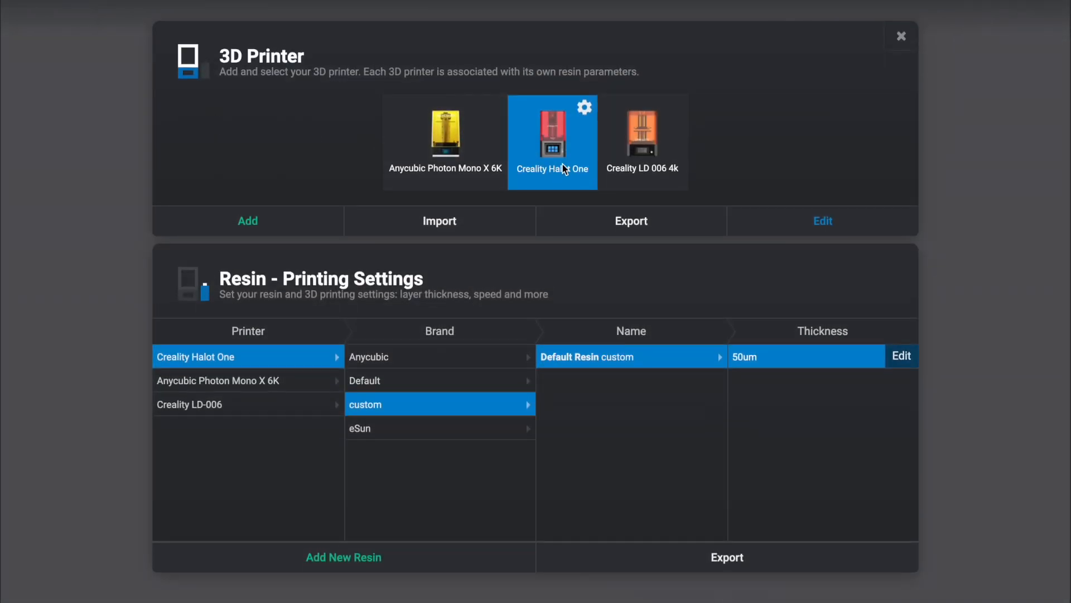
click(909, 45)
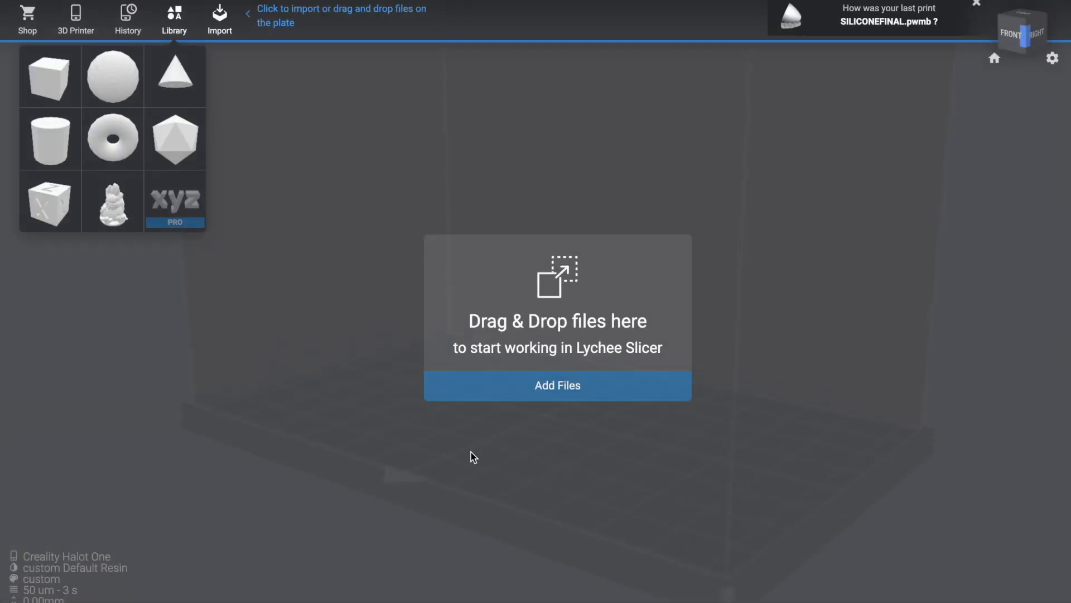
- Add the SILICONEFINAL.stl model from the TIFF folder to the build plate
click(532, 391)
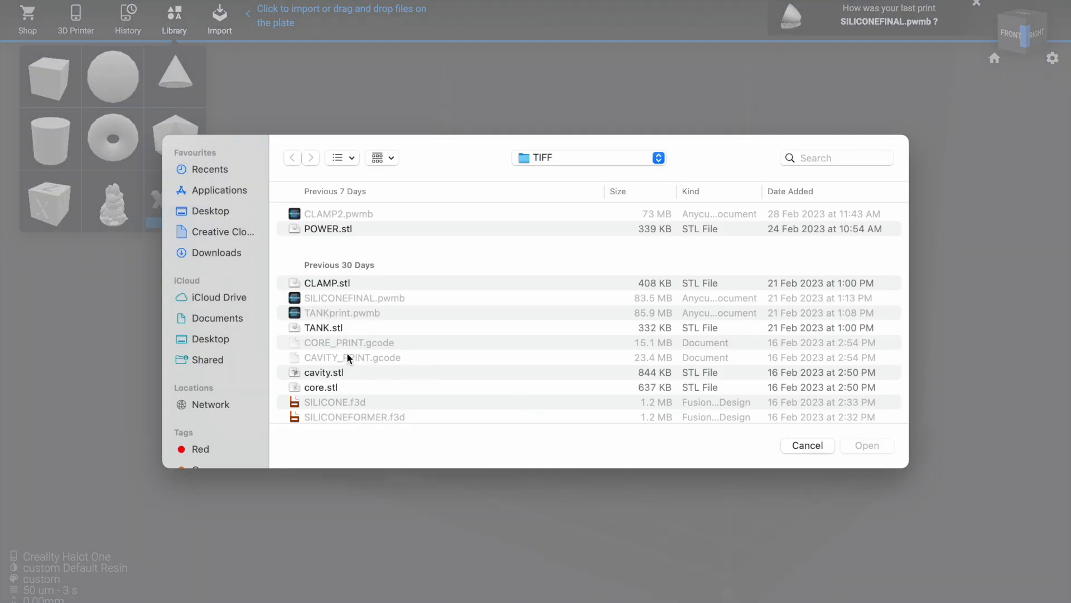
scroll(352, 340, down, 3)
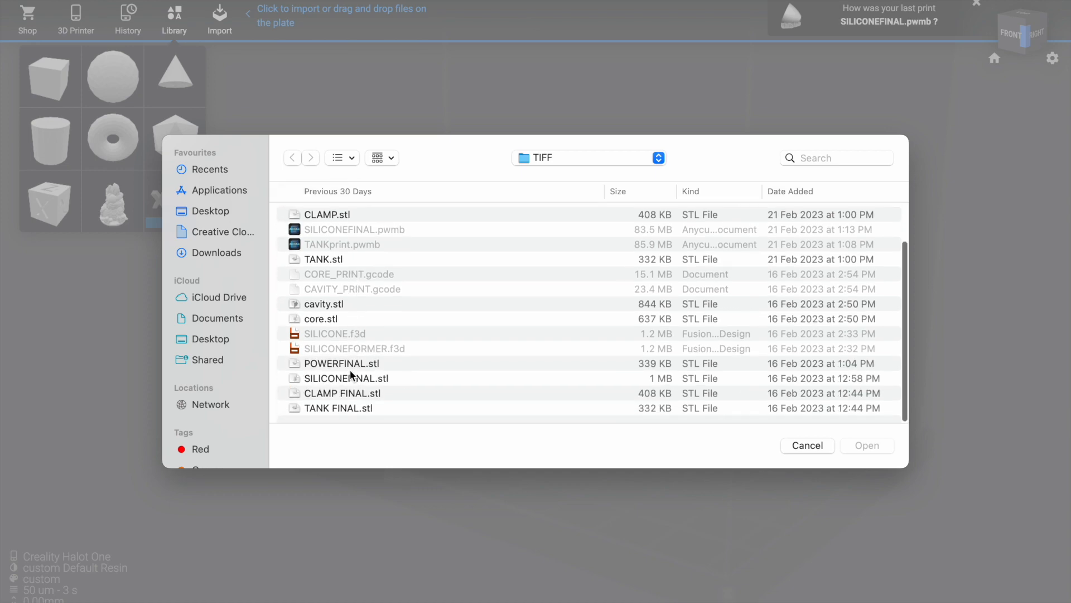
click(345, 379)
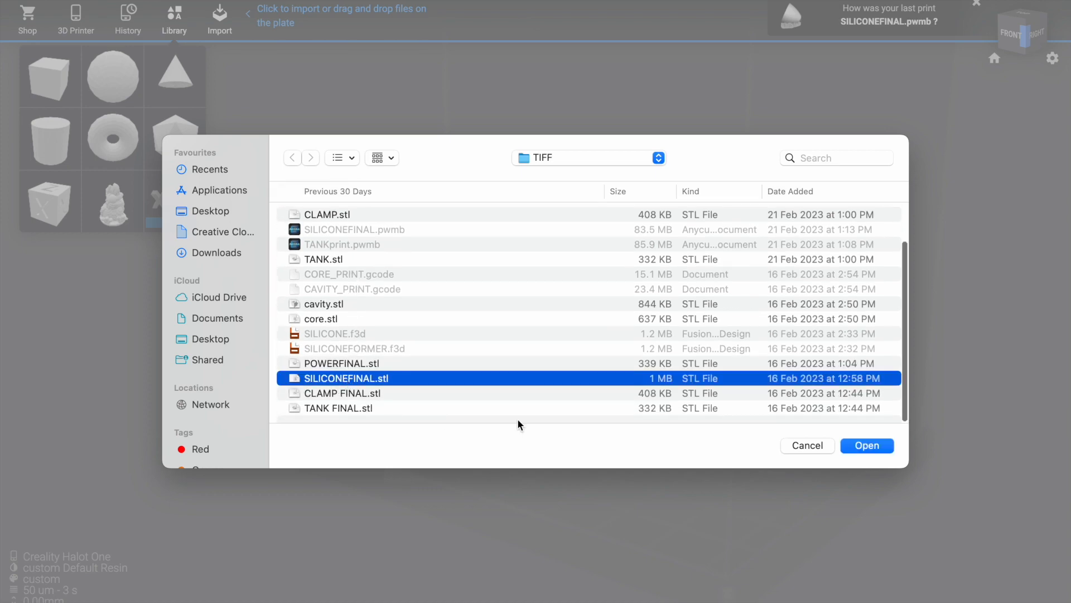
click(853, 448)
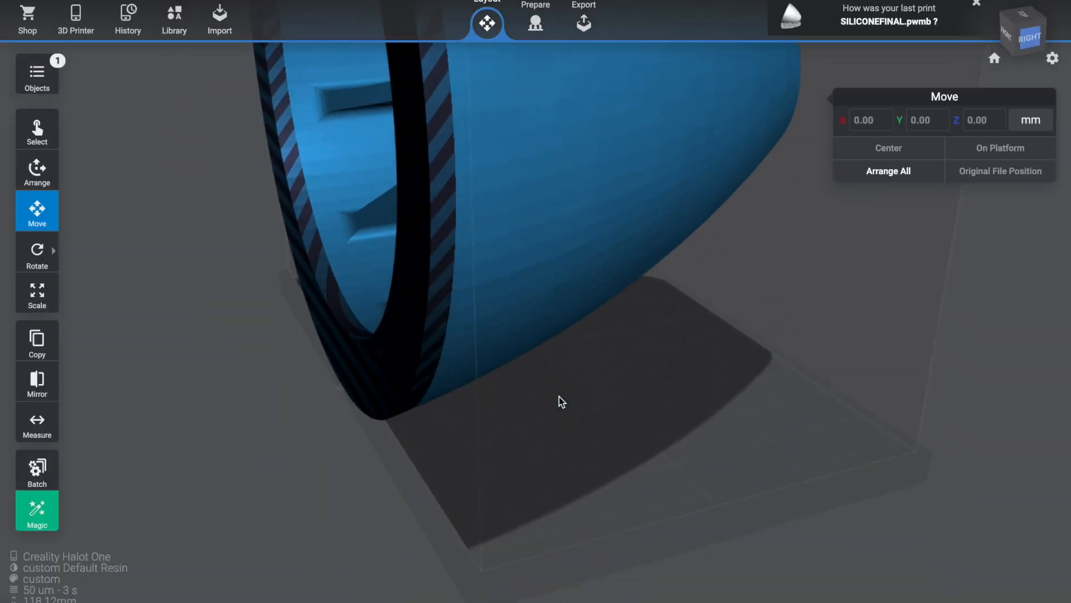
- Examine how the imported model fits the Creality Halot One build volume from several angles
right_drag(558, 396, 574, 370)
drag(572, 380, 573, 412)
right_drag(645, 413, 645, 412)
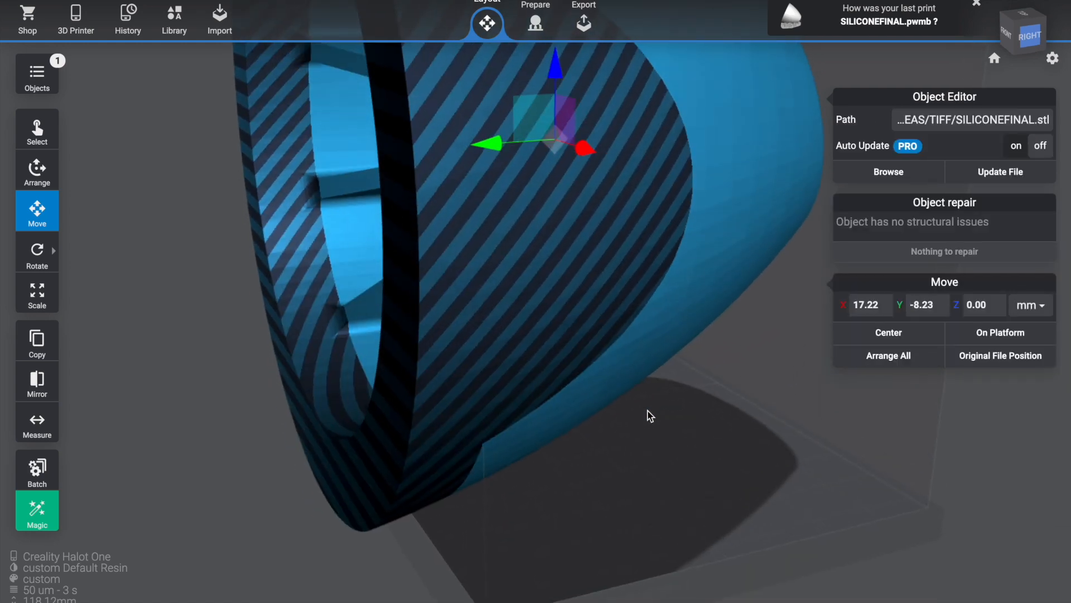
scroll(637, 411, down, 5)
middle_drag(505, 444, 516, 469)
click(651, 427)
right_drag(652, 428, 825, 490)
click(643, 273)
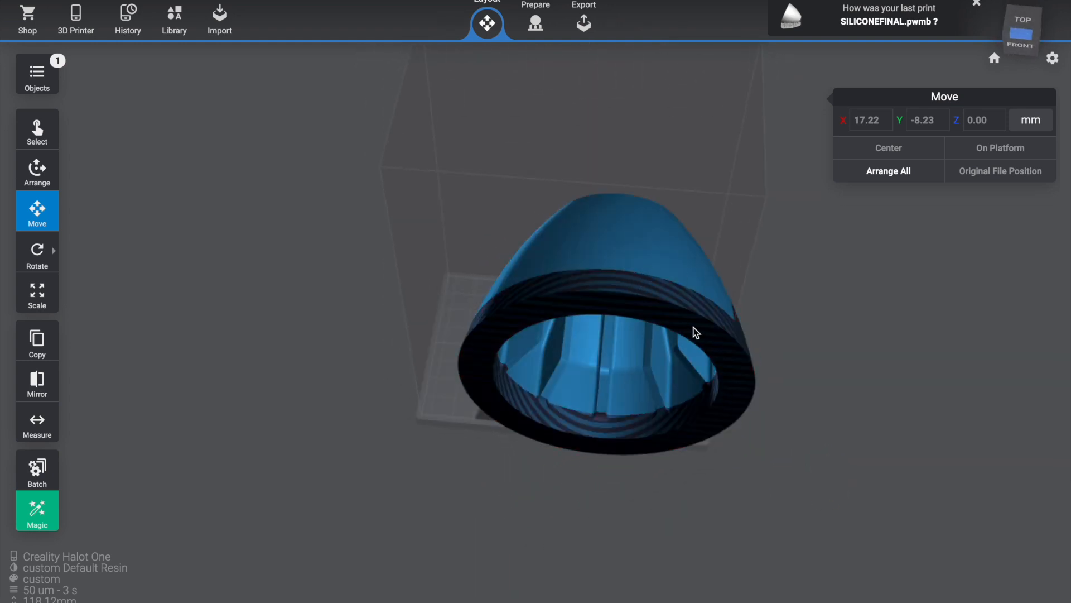
right_drag(694, 335, 615, 261)
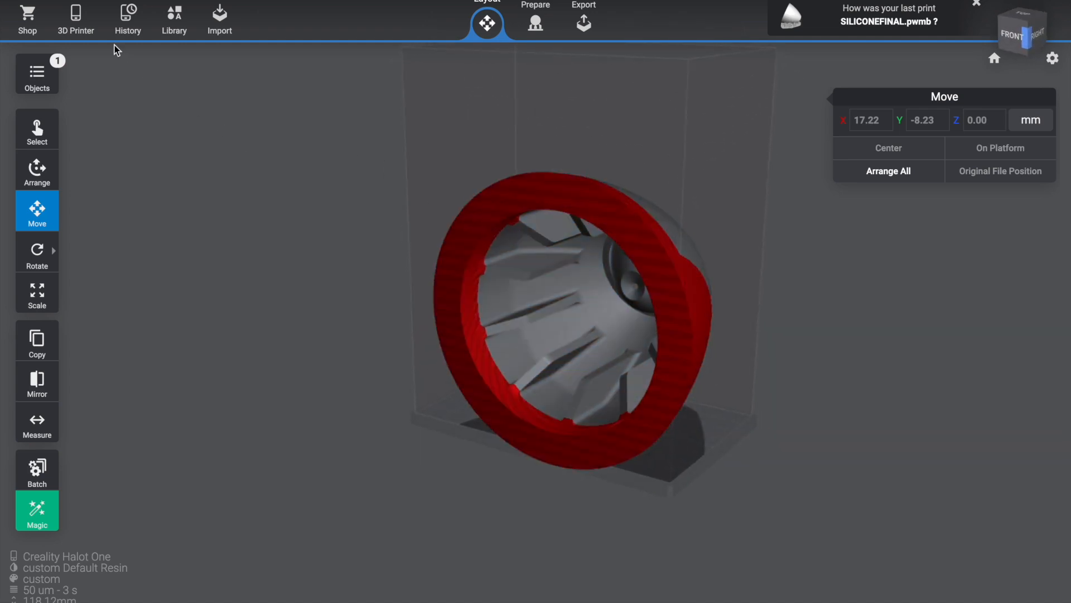
- Change the active 3D printer to the Anycubic Photon Mono X 6K
click(78, 23)
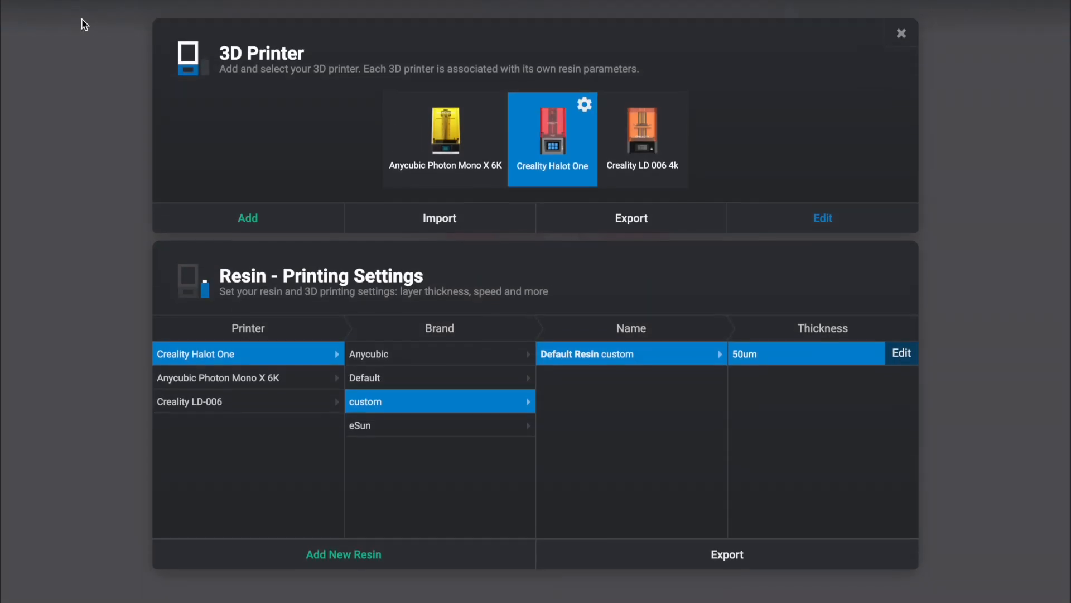
click(467, 144)
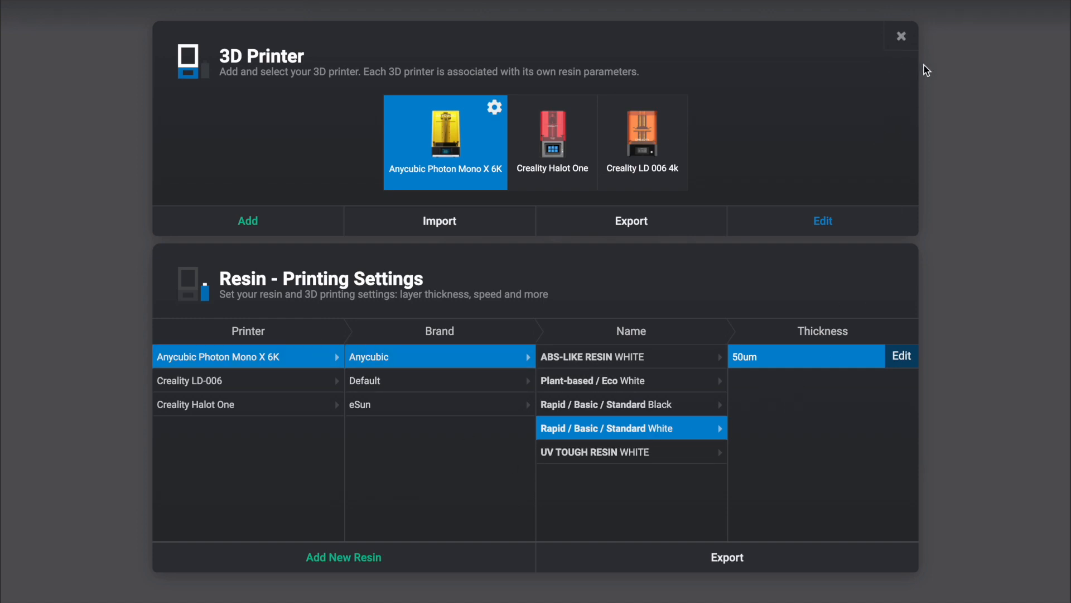
click(908, 39)
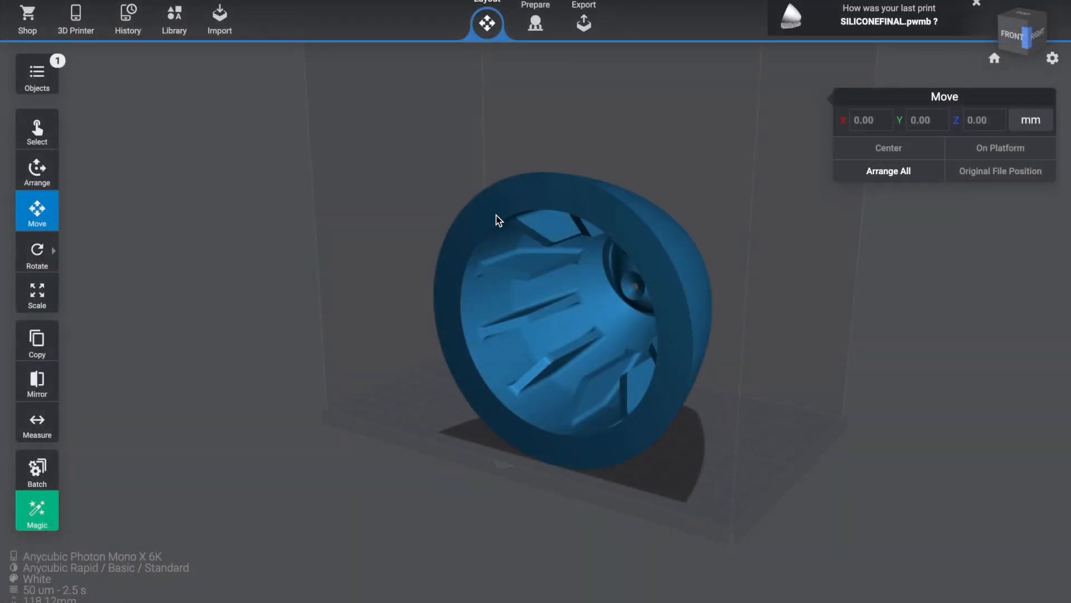
- Run Magic on the model with auto orientation, auto supports, optimized supports, bracings and raft on, using the Medium support preset
right_drag(605, 214, 476, 219)
right_drag(443, 474, 607, 557)
click(624, 311)
right_drag(686, 287, 693, 233)
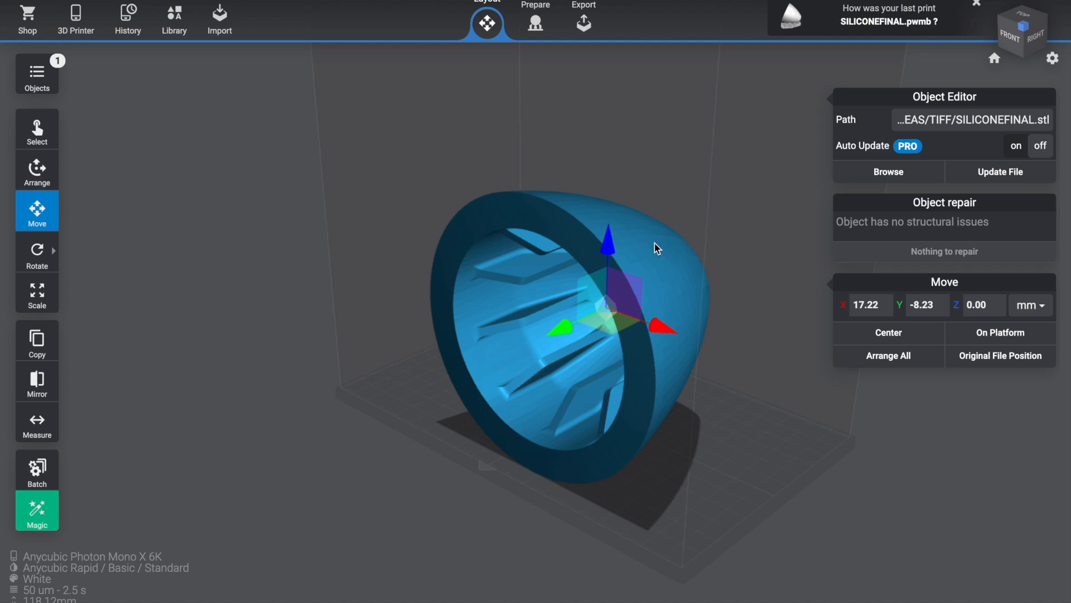
mouse_move(692, 238)
right_down()
mouse_move(665, 242)
mouse_move(682, 227)
right_up()
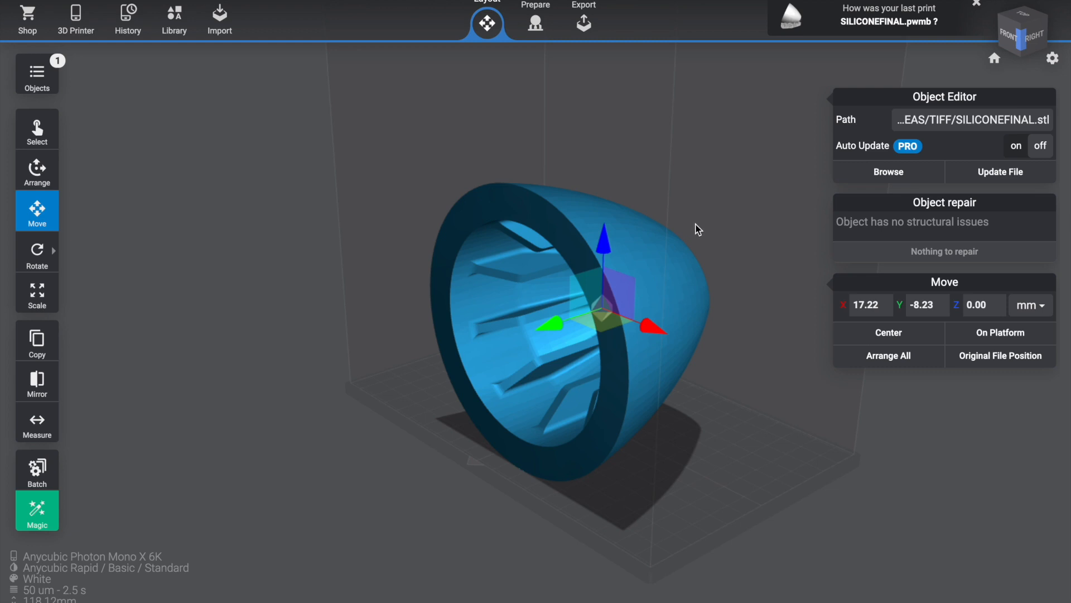
middle_drag(185, 420, 186, 423)
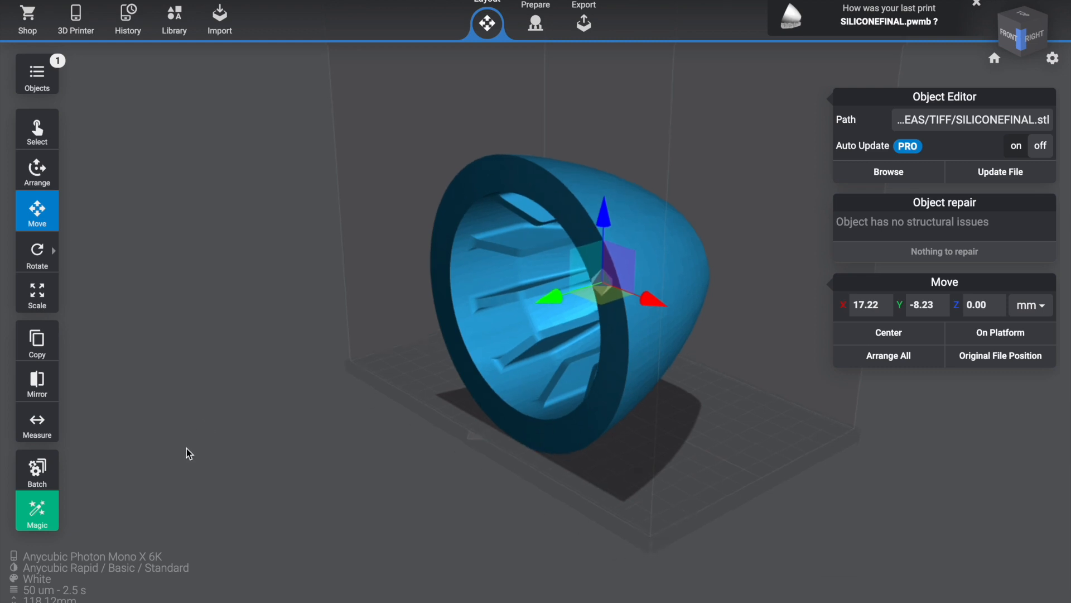
click(50, 518)
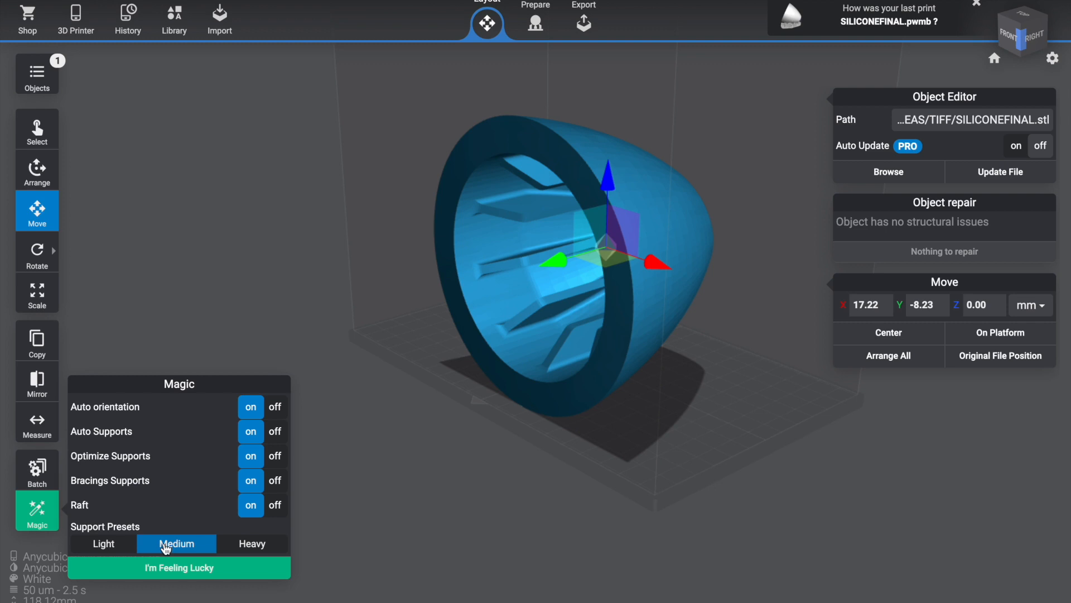
click(179, 575)
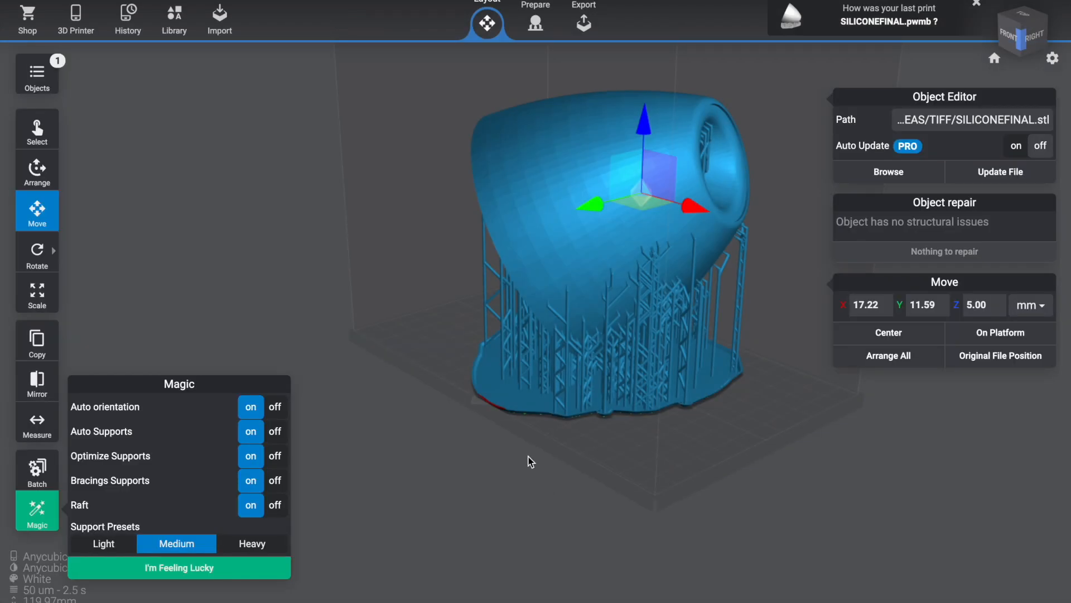
- Move the supported model along the Y axis to about 15.12 mm to bring its raft inside the build plate
mouse_move(494, 483)
right_down()
mouse_move(496, 408)
mouse_move(493, 484)
right_up()
scroll(478, 417, up, 8)
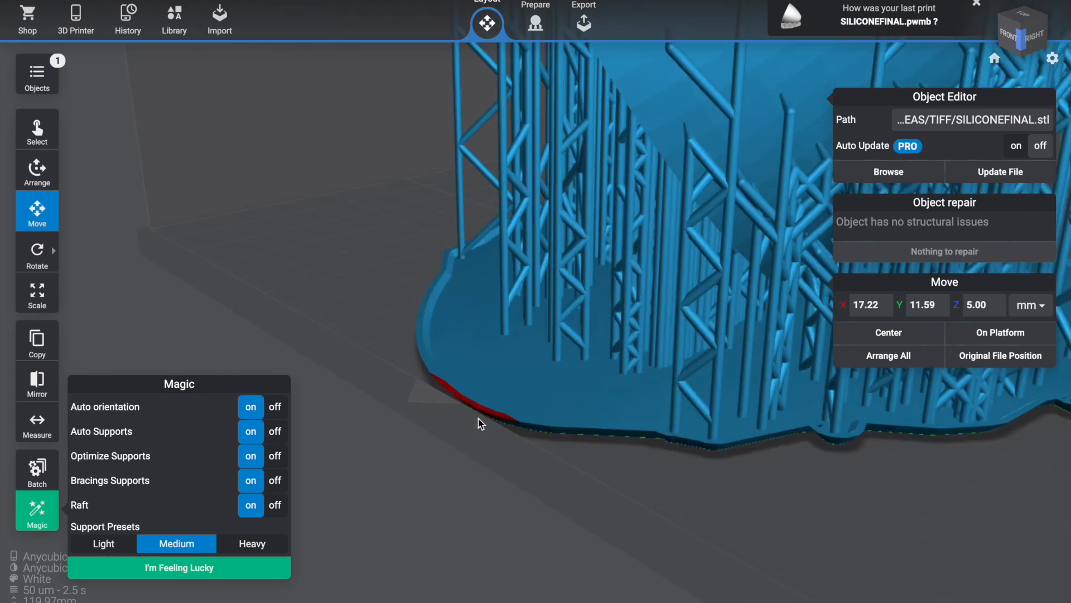
scroll(478, 419, up, 2)
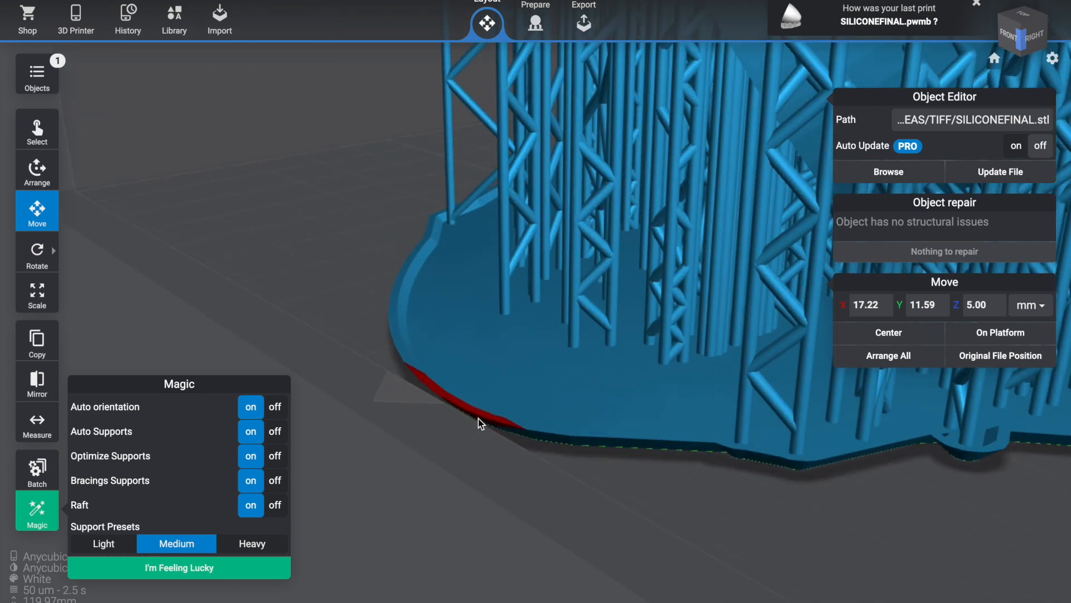
scroll(433, 450, down, 4)
scroll(433, 447, down, 4)
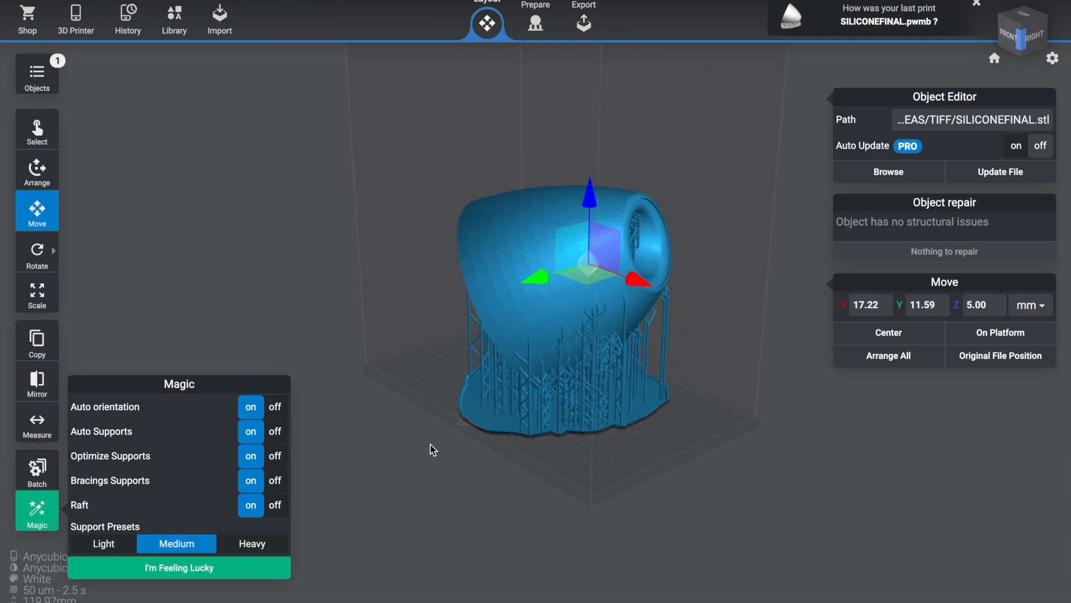
mouse_move(462, 366)
mouse_down()
mouse_move(337, 388)
mouse_move(350, 412)
mouse_move(404, 404)
mouse_move(393, 411)
mouse_up()
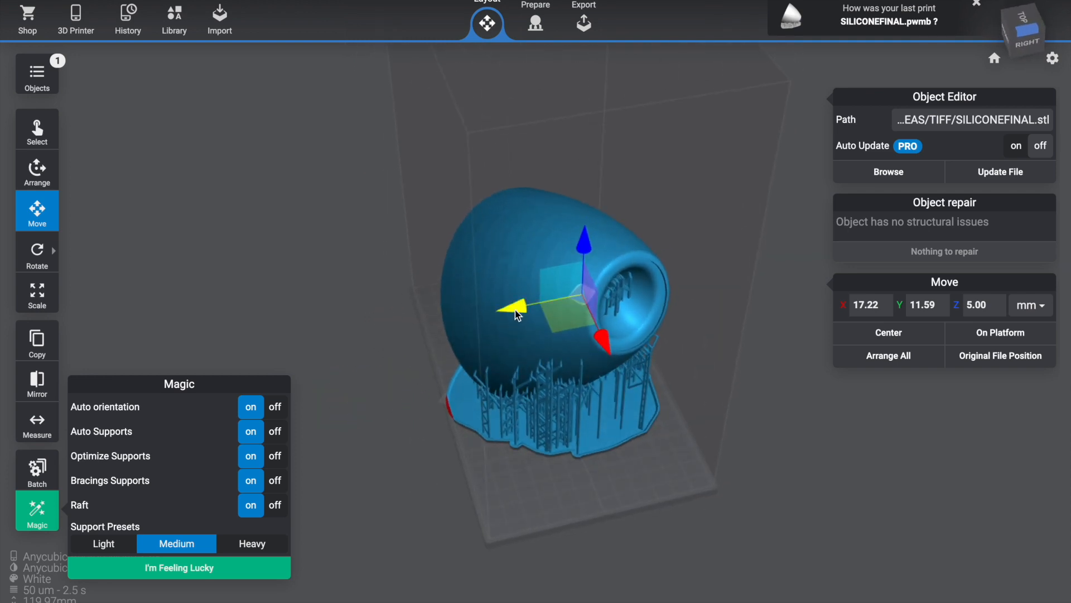
drag(518, 314, 861, 363)
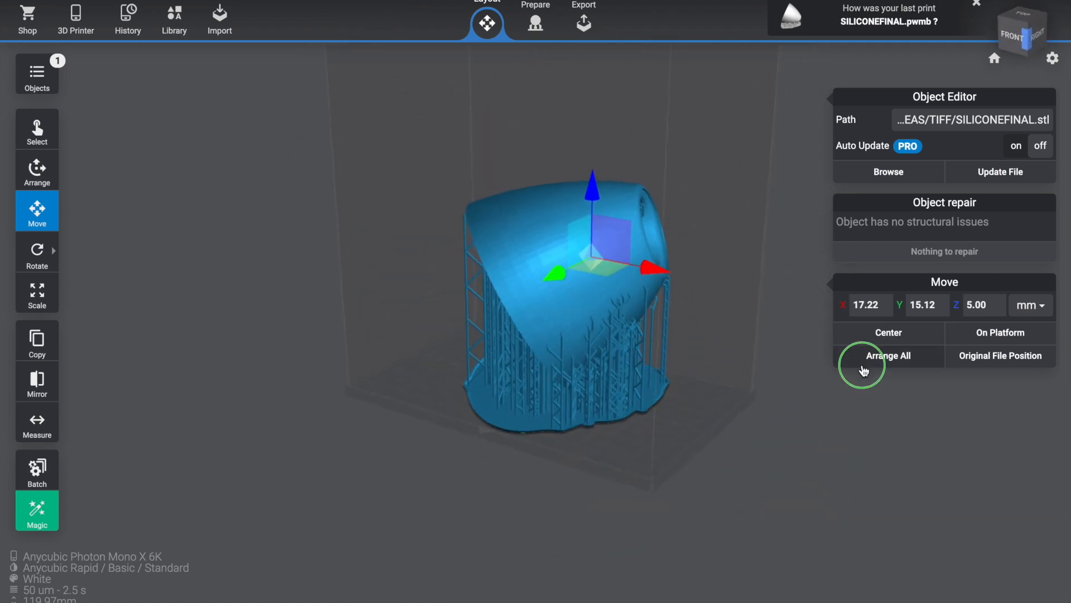
- Examine the generated supports and raft beneath the model up close
scroll(586, 305, down, 3)
scroll(586, 304, up, 1)
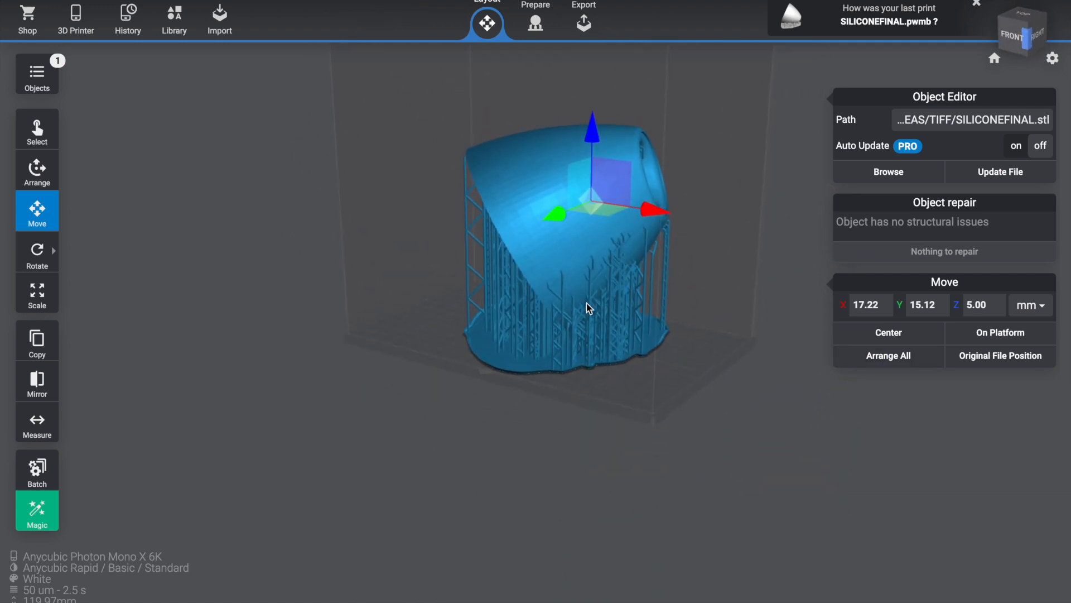
scroll(587, 307, up, 1)
scroll(595, 310, up, 3)
scroll(596, 308, up, 2)
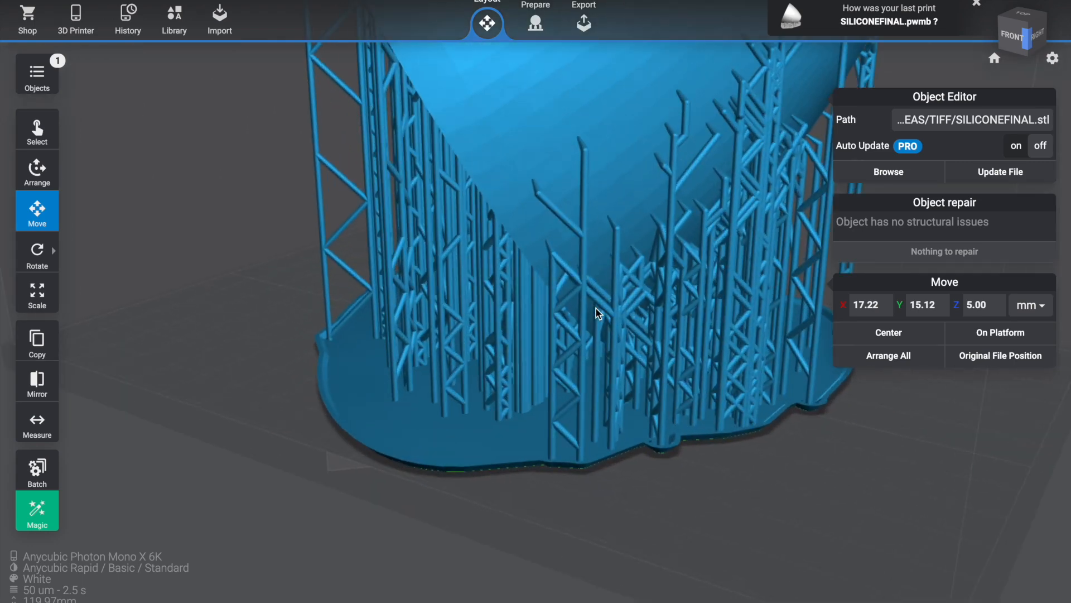
- Inspect the supports around the model from several sides, including those inside its round opening
right_drag(596, 308, 678, 354)
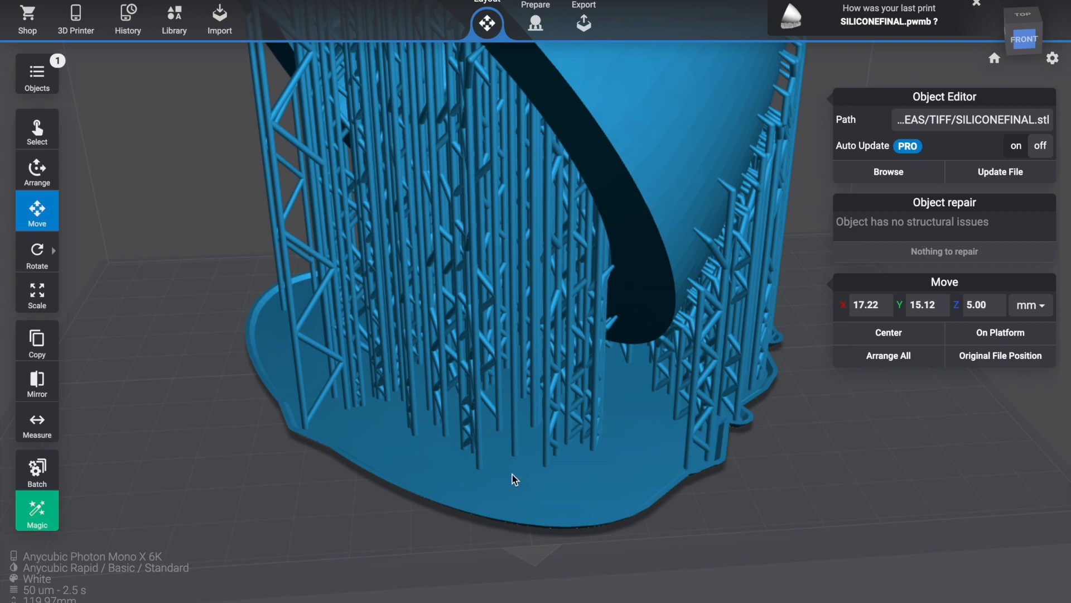
right_drag(491, 481, 70, 466)
right_drag(778, 401, 755, 457)
scroll(755, 456, down, 5)
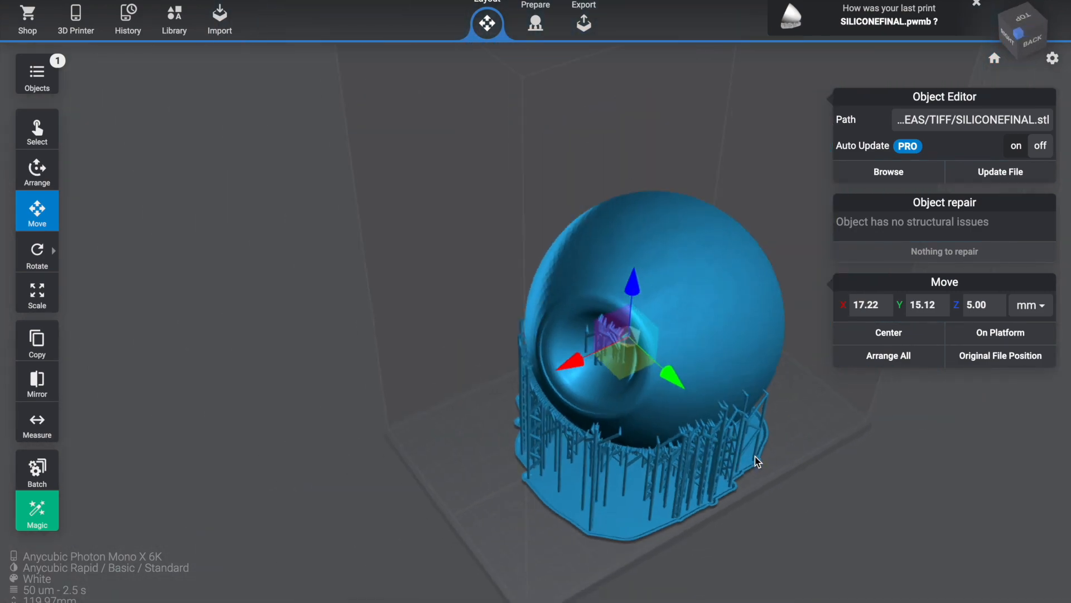
right_drag(702, 439, 703, 411)
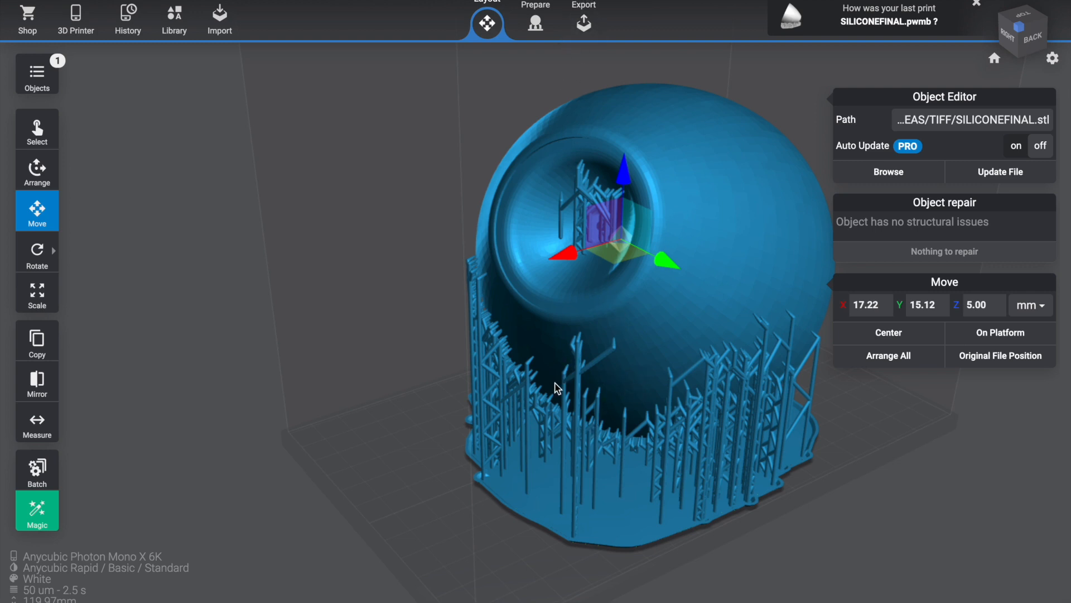
- Regenerate the automatic supports with the Heavy preset at High density, replacing all existing supports
click(522, 33)
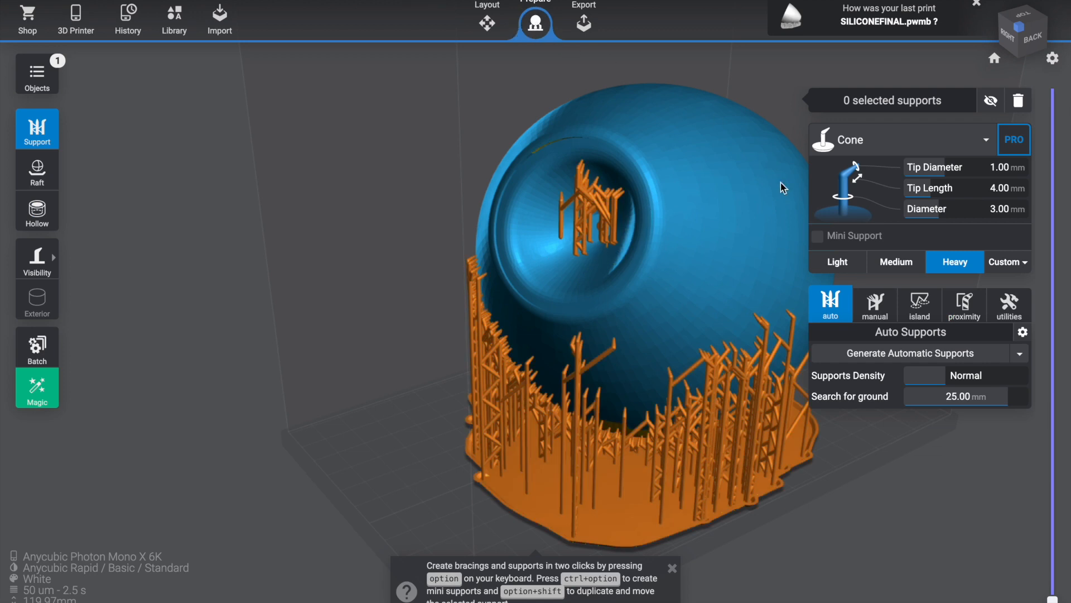
click(629, 391)
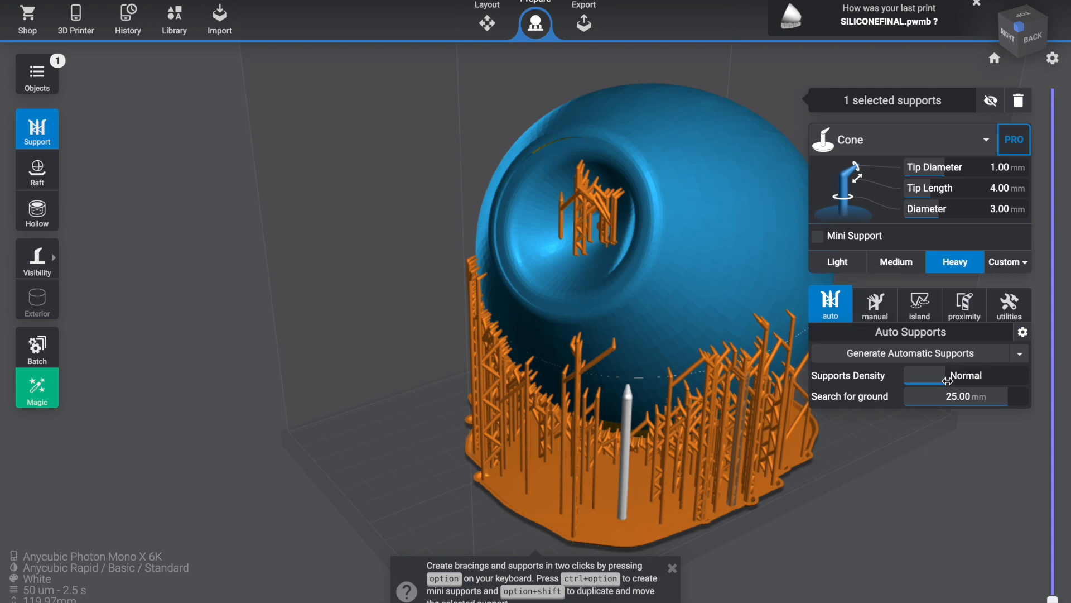
drag(945, 375, 966, 375)
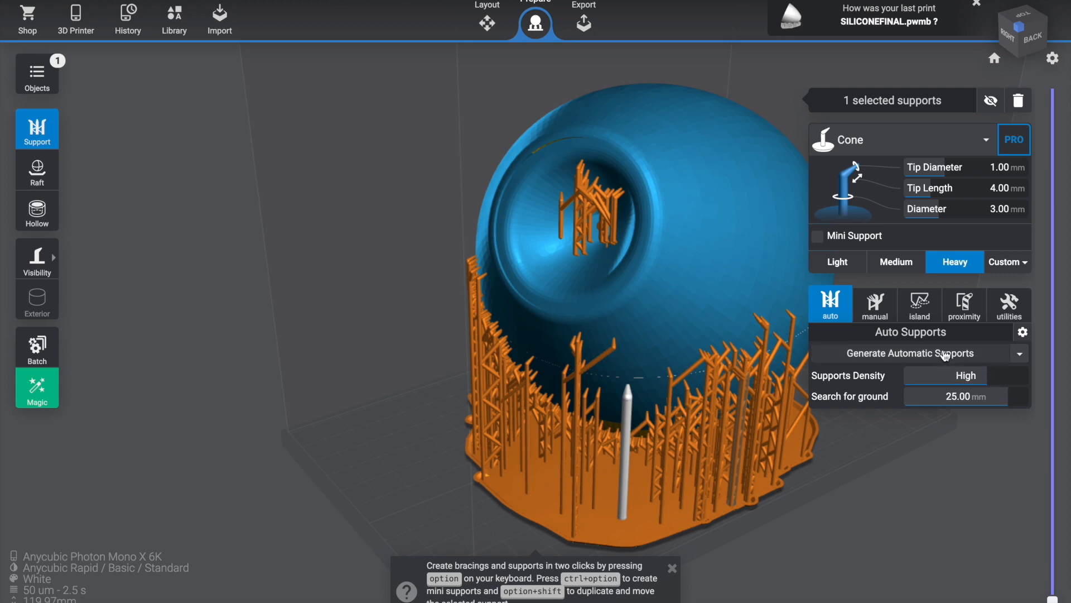
click(944, 354)
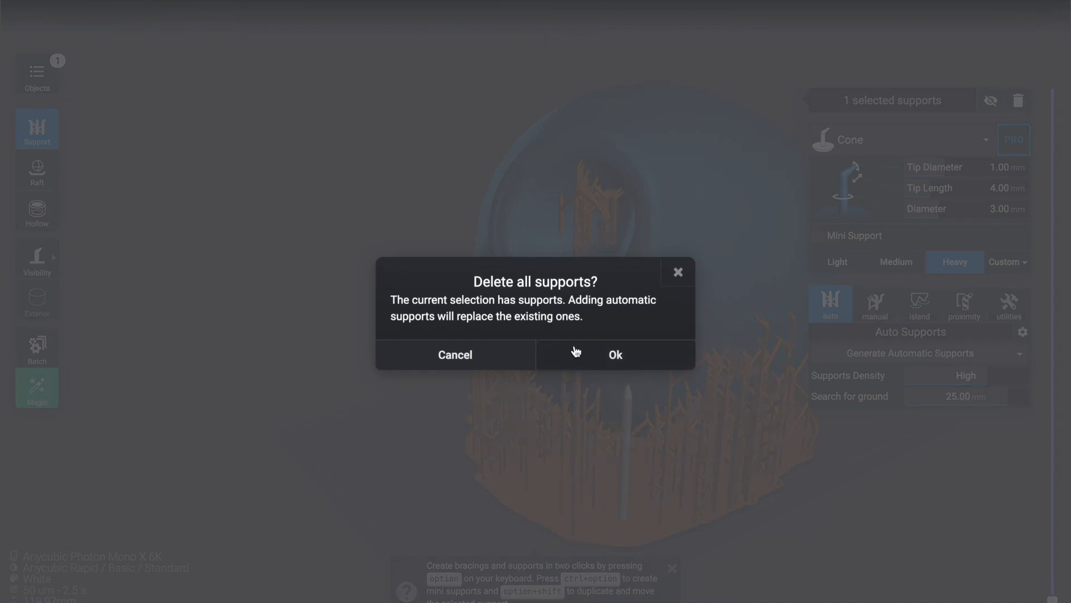
click(576, 352)
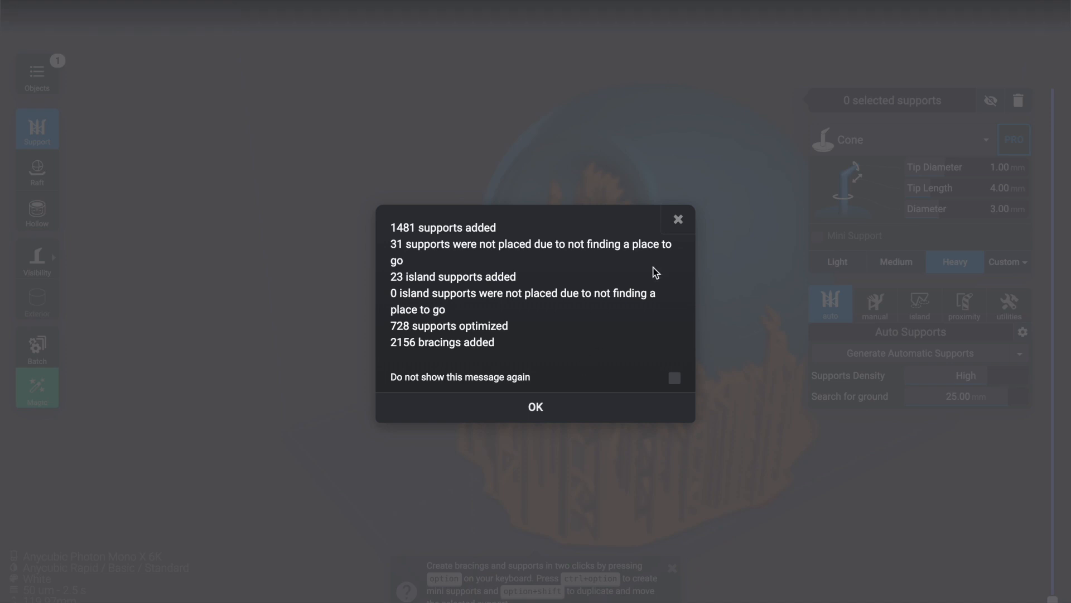
click(535, 407)
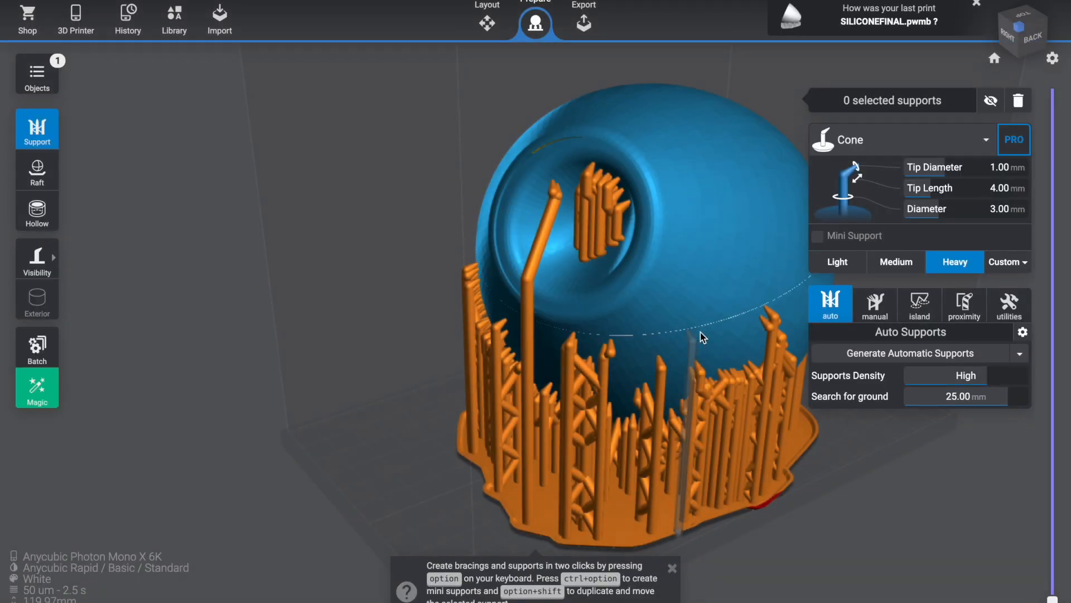
- Move the supported model along the Y axis to about 11.85 mm
drag(830, 435, 529, 466)
click(527, 463)
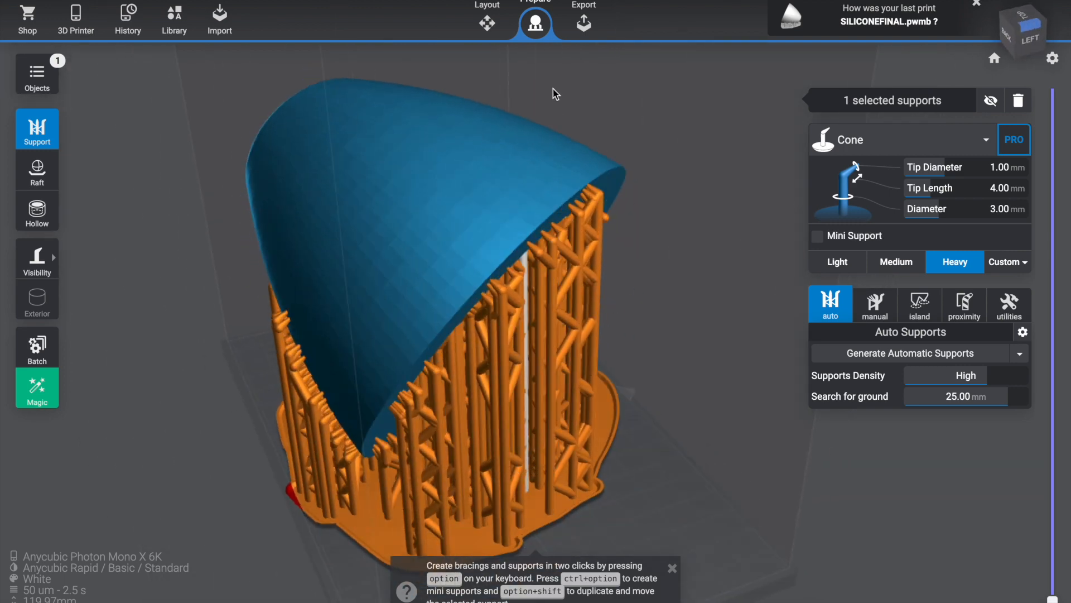
click(488, 28)
drag(330, 238, 338, 237)
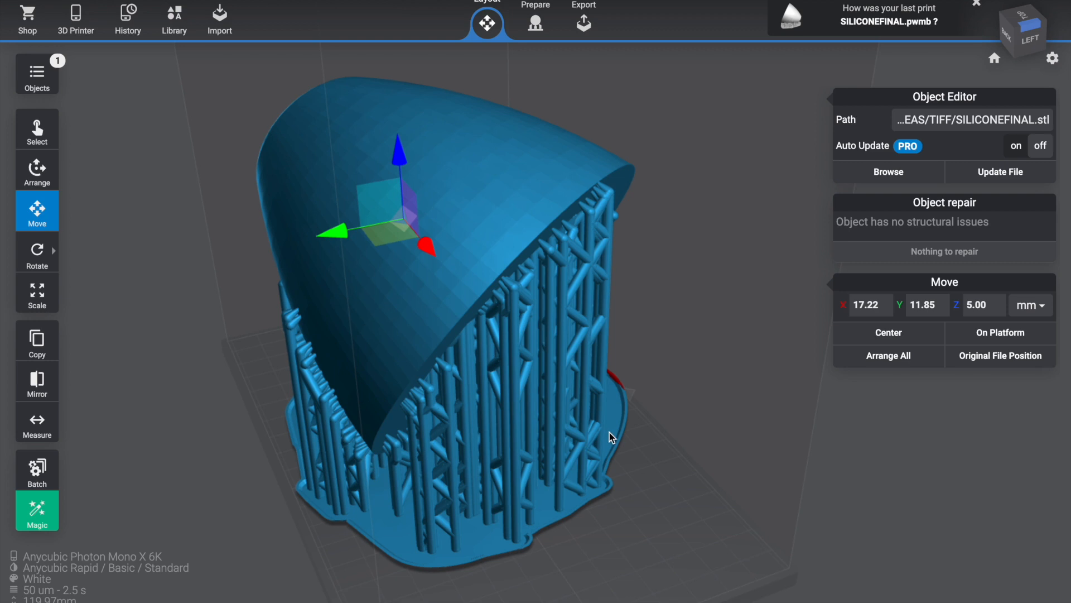
right_click(609, 432)
click(722, 264)
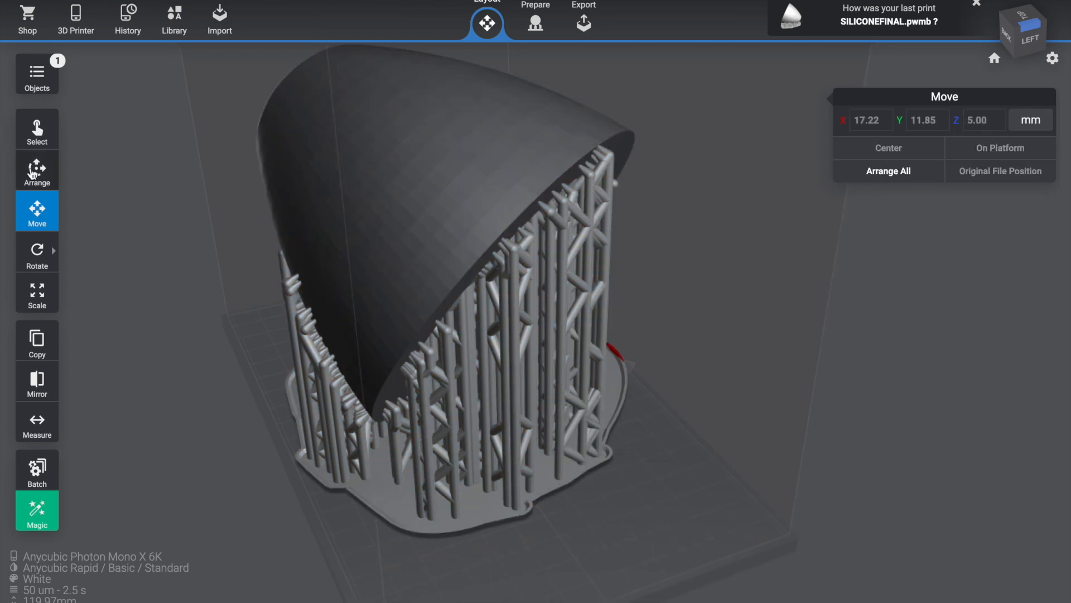
- Rotate the supported model about the vertical axis to a Z rotation of about 47.55 degrees
click(37, 173)
click(37, 252)
click(501, 419)
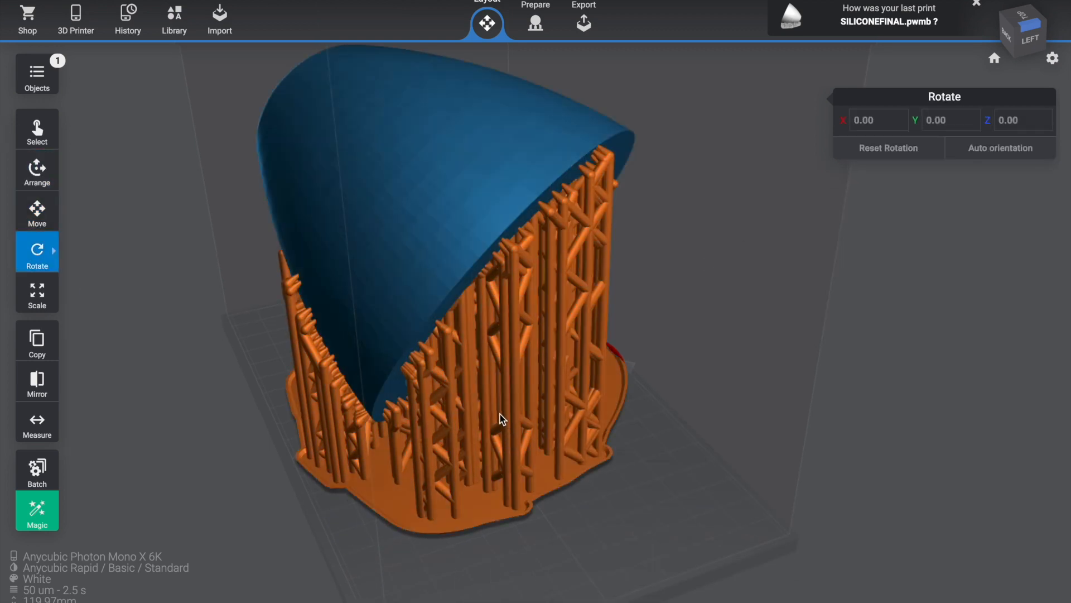
click(442, 158)
drag(456, 205, 358, 213)
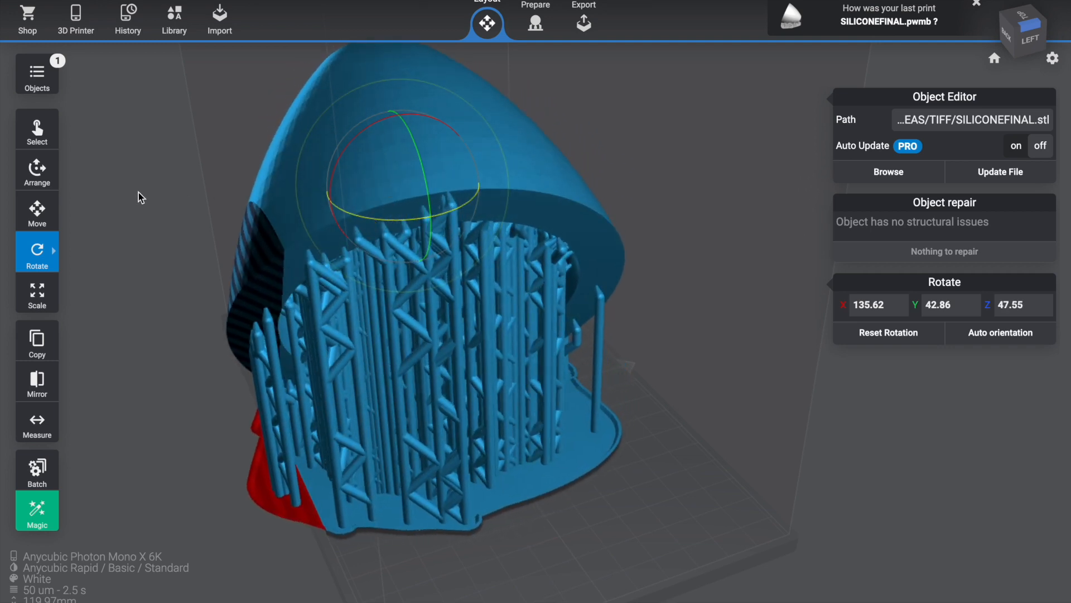
- Move the rotated model along the Y axis to about -5.40 mm to fit its raft inside the build plate
click(38, 169)
click(37, 211)
drag(358, 193, 395, 202)
drag(603, 293, 731, 328)
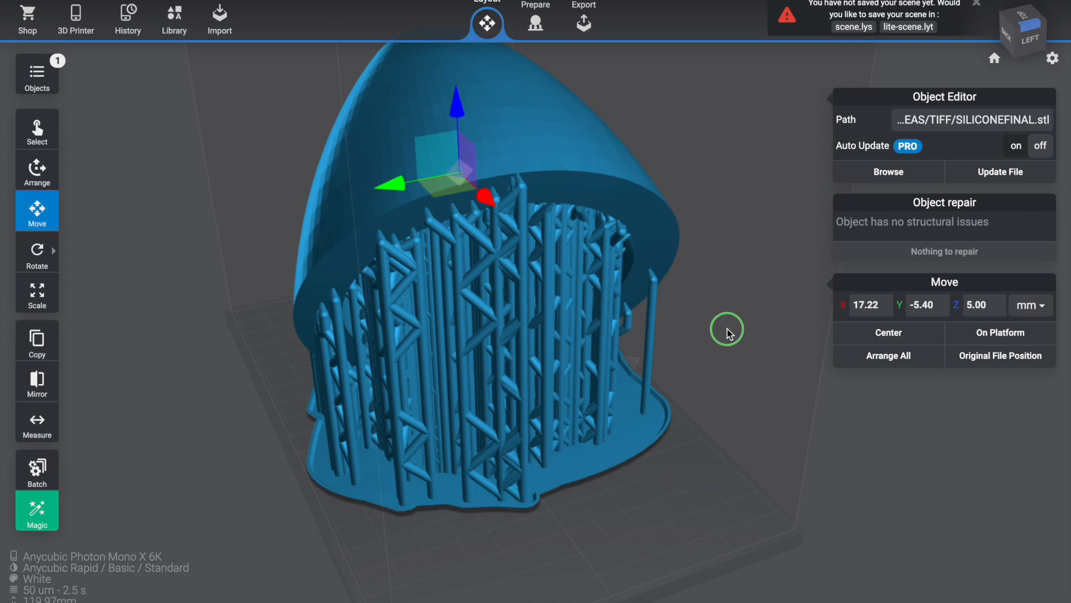
right_click(677, 340)
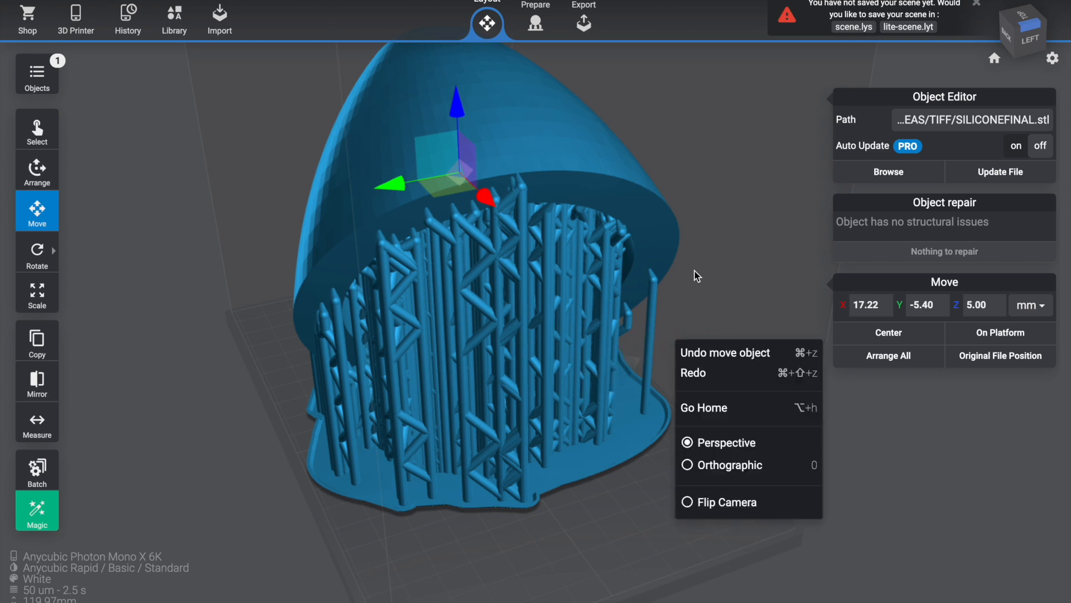
click(623, 36)
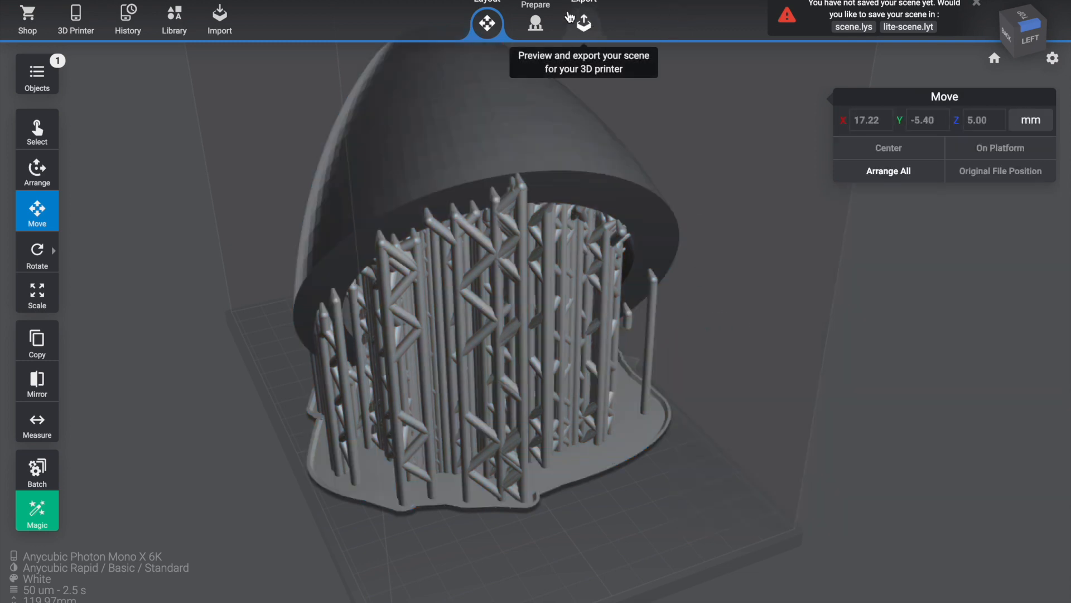
click(480, 153)
- Export the slices to a .pwmb file with anti-aliasing off, closing the advertisement
click(581, 12)
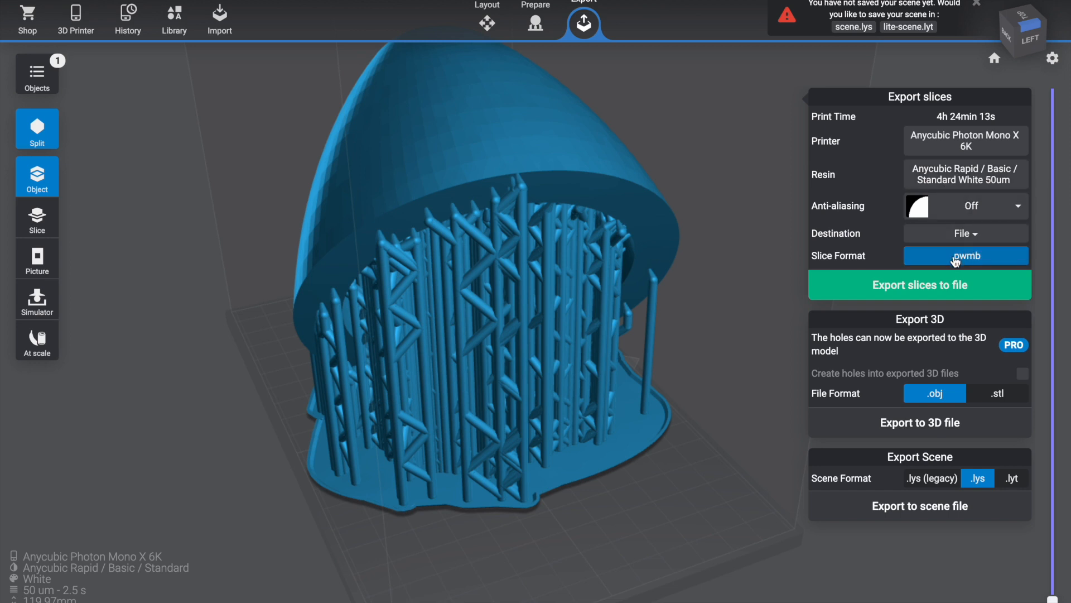
click(906, 292)
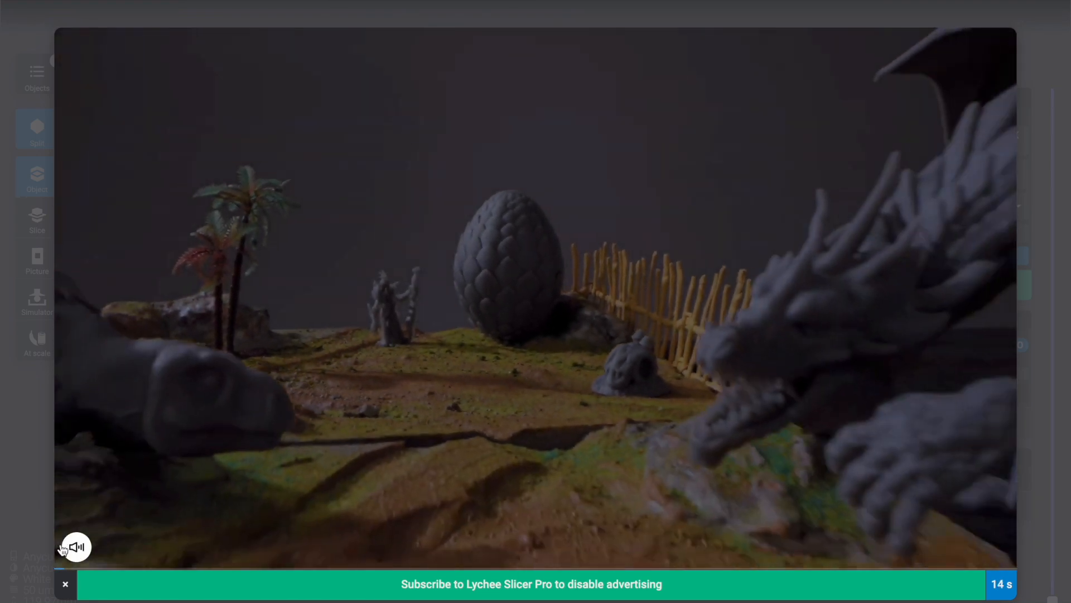
click(76, 548)
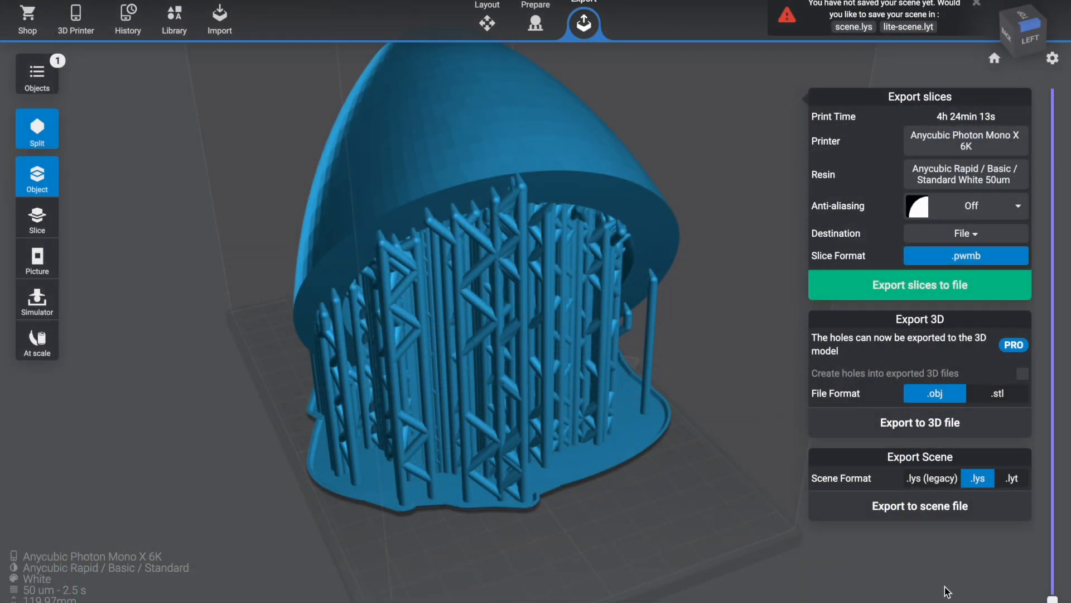
- Scrub through the layer preview from the base of the print up to layer 2400
drag(1052, 599, 1059, 92)
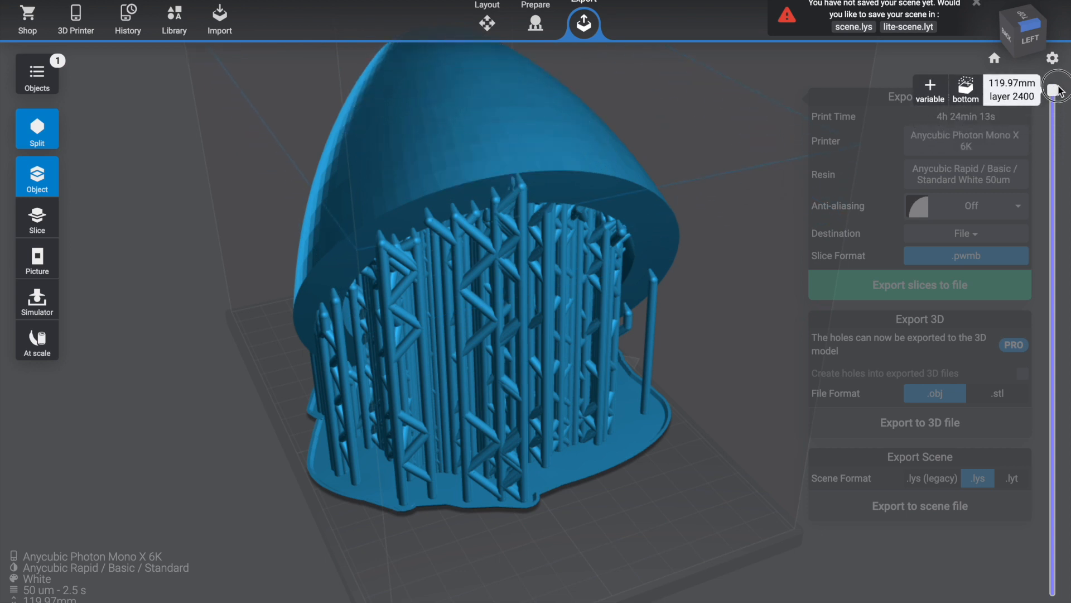